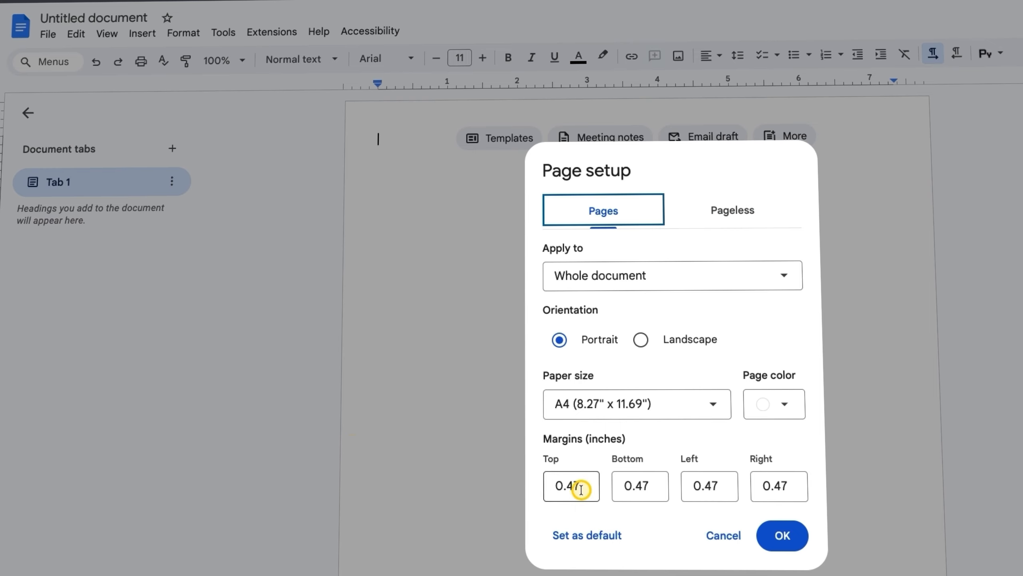
Set the top and bottom margins to 0 and the left and right margins to 0.5 inch
left_click_drag(583, 485, 522, 486)
type("0")
left_click(621, 485)
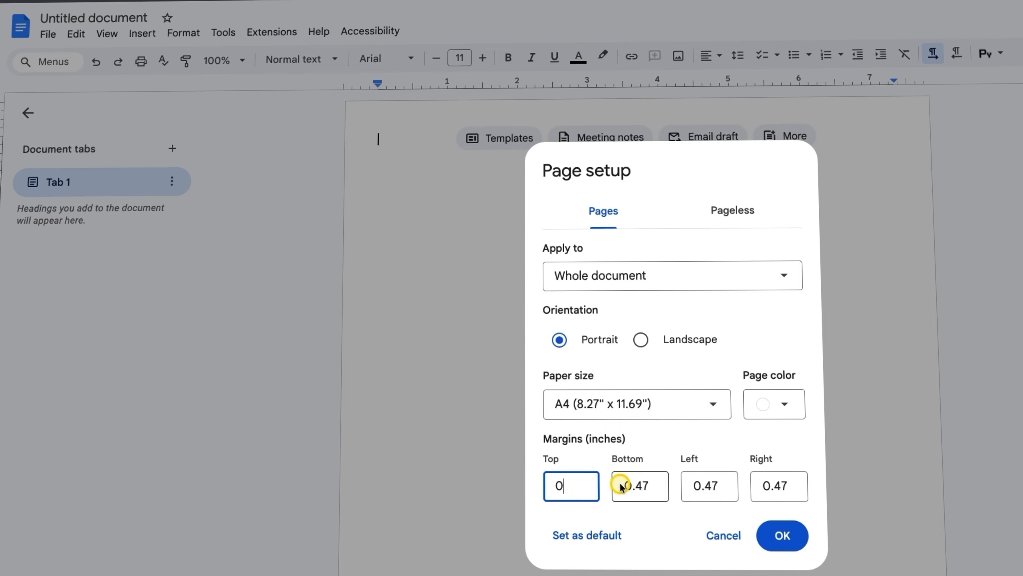
left_click_drag(648, 485, 613, 487)
type("0")
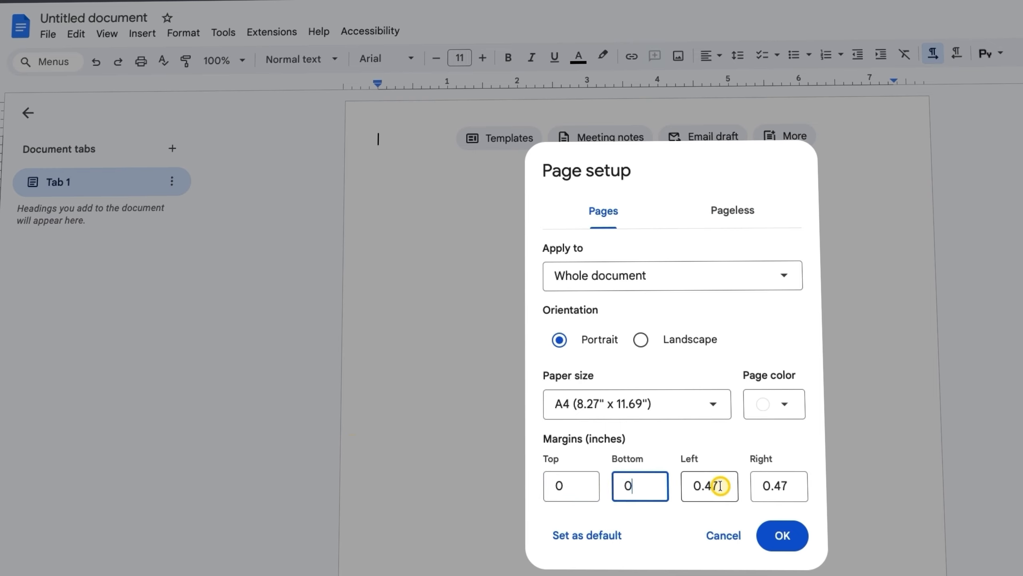
left_click_drag(721, 487, 693, 488)
left_click(713, 486)
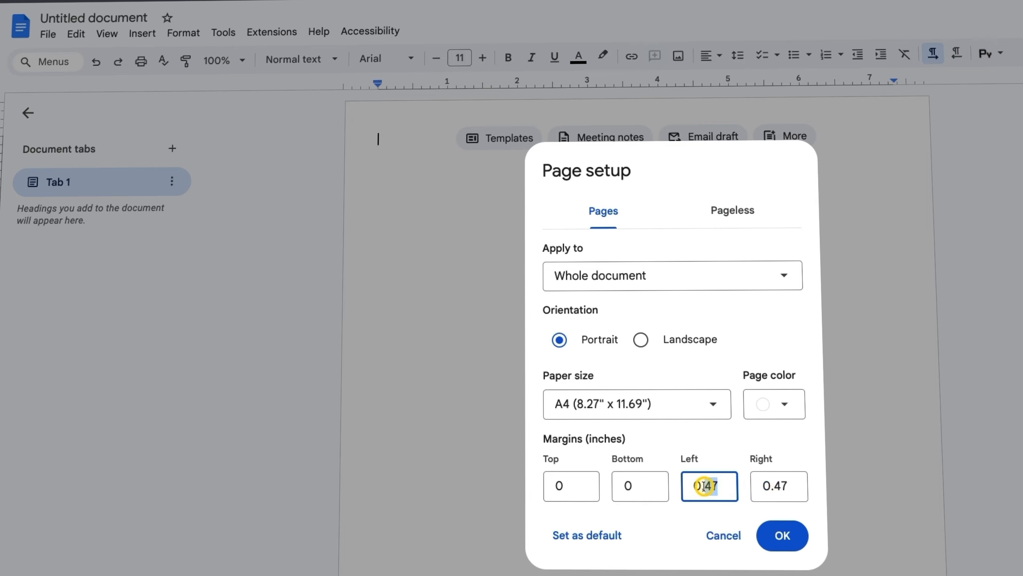
type("5")
left_click_drag(790, 486, 780, 486)
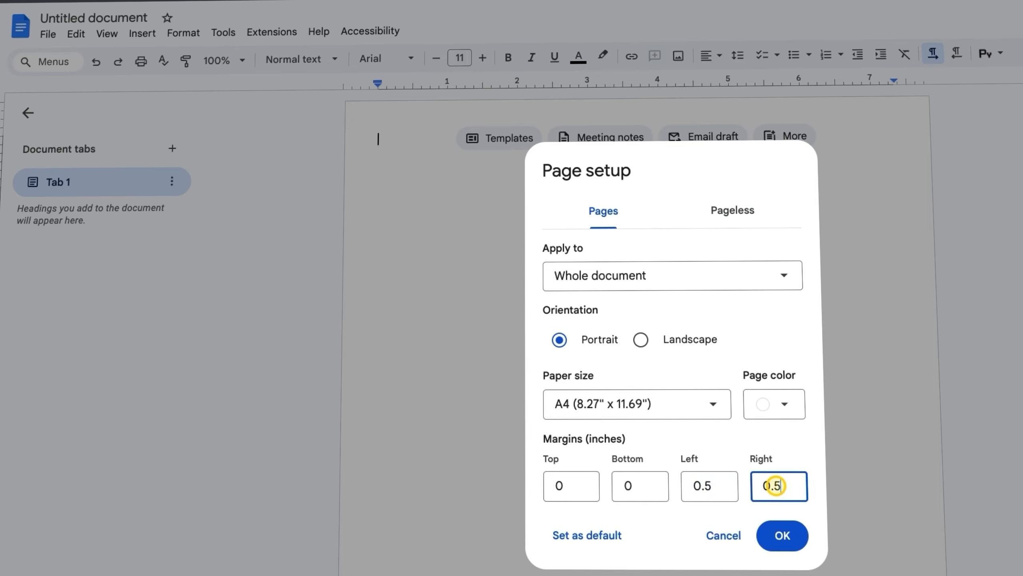
type("5")
Choose Letter (8.5" x 11") paper size and apply the page setup
left_click(570, 405)
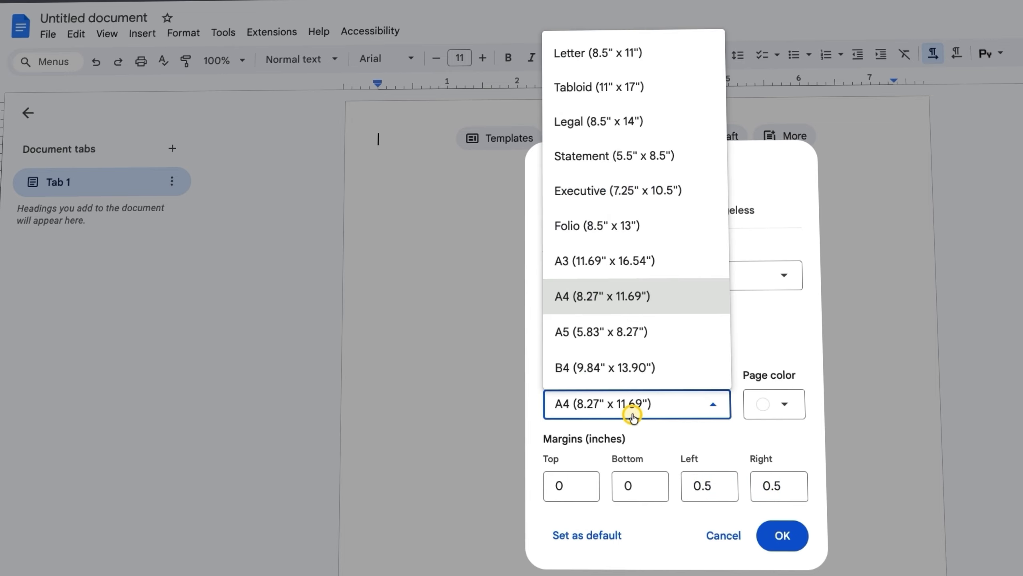
left_click(587, 60)
left_click(782, 536)
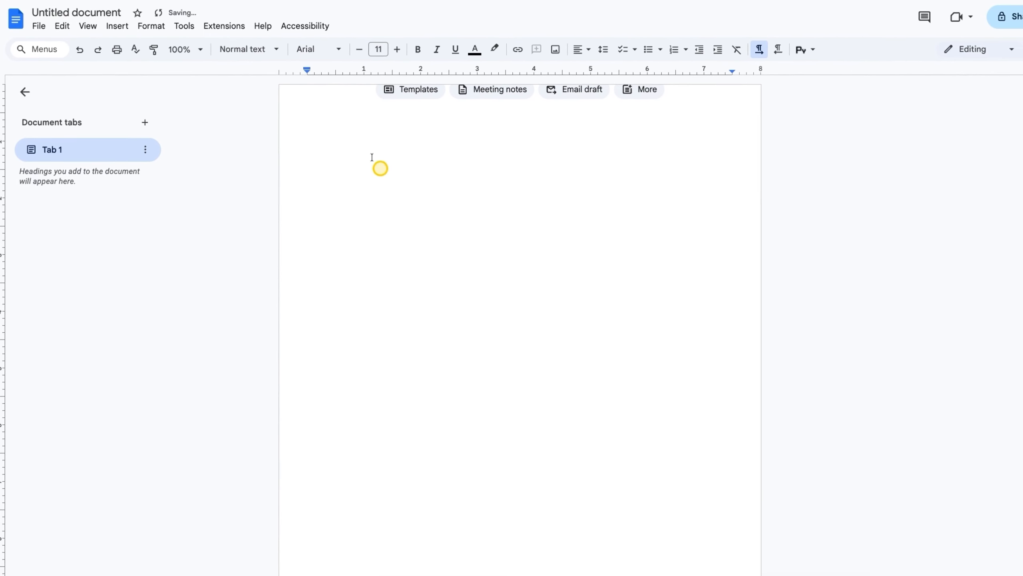
Add Open Sans to the document's fonts by searching 'open' in More fonts
left_click(325, 49)
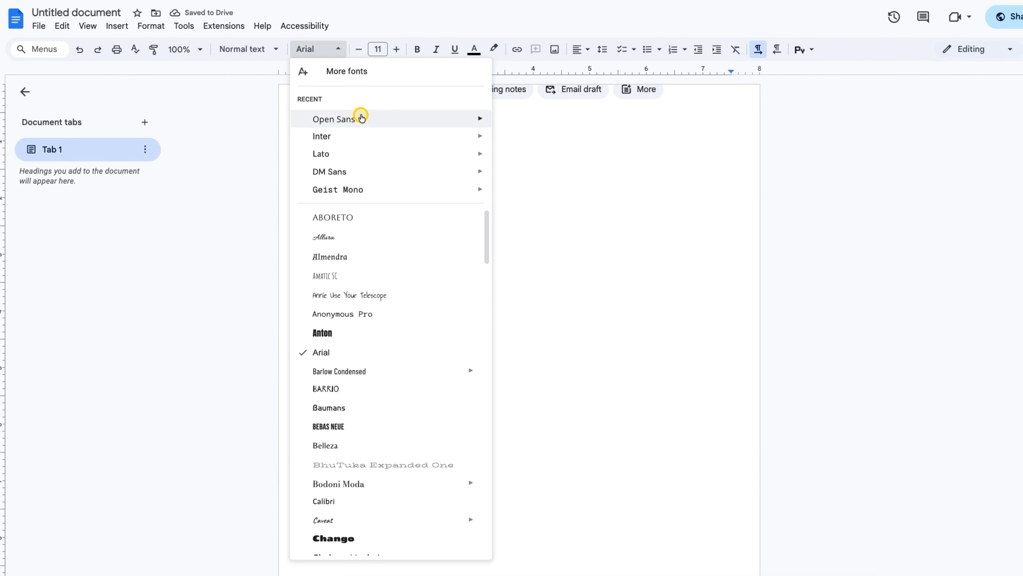
left_click(354, 73)
left_click(347, 151)
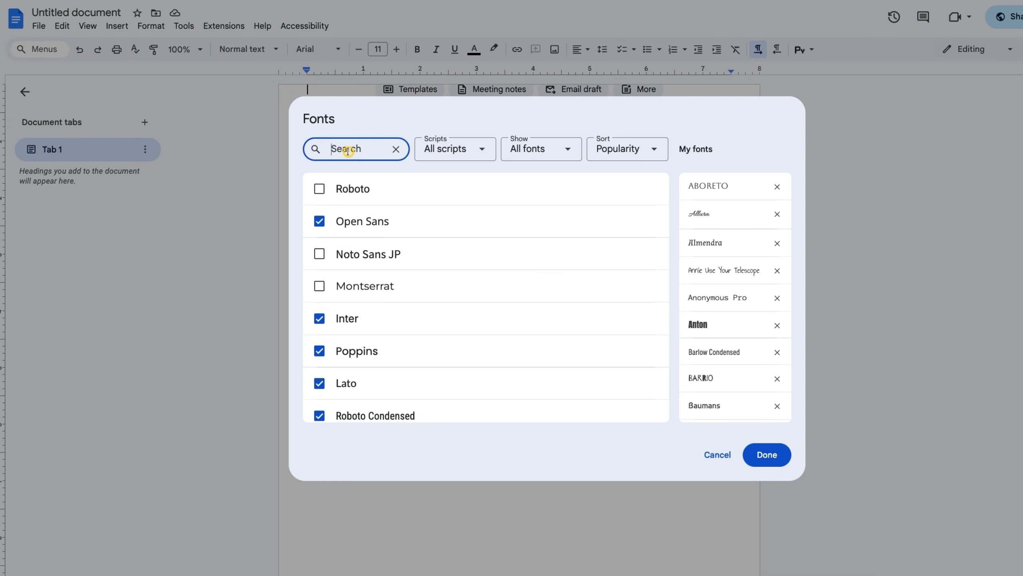
type("o")
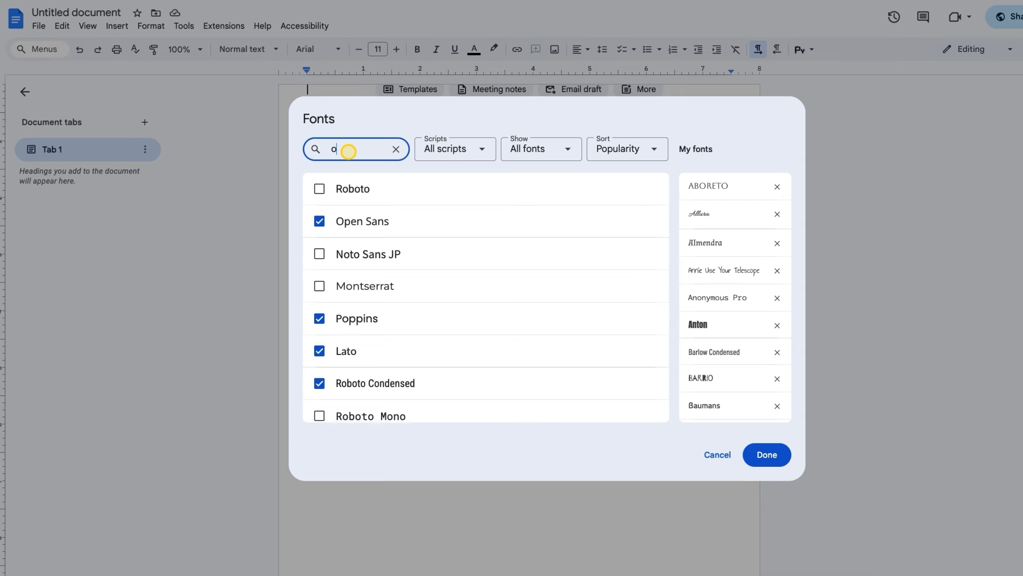
type("pen")
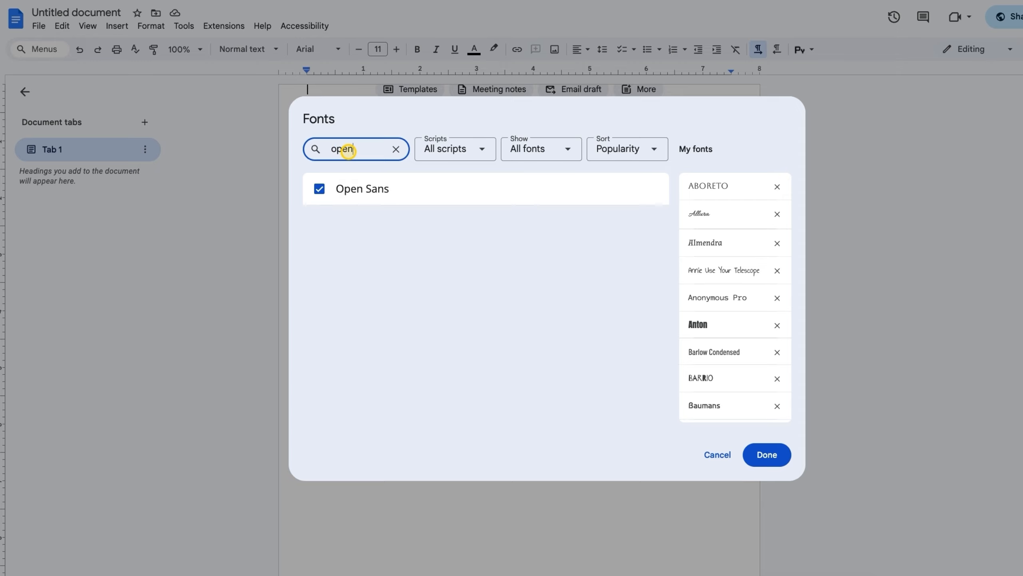
left_click(320, 189)
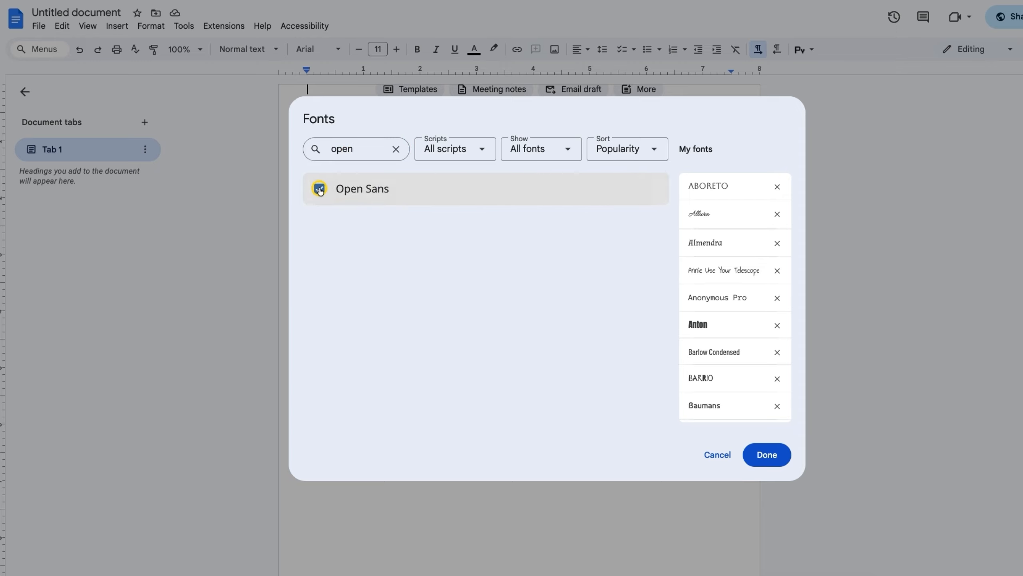
left_click(765, 453)
Apply Open Sans in Normal weight as the working font
left_click(302, 52)
mouse_move(340, 116)
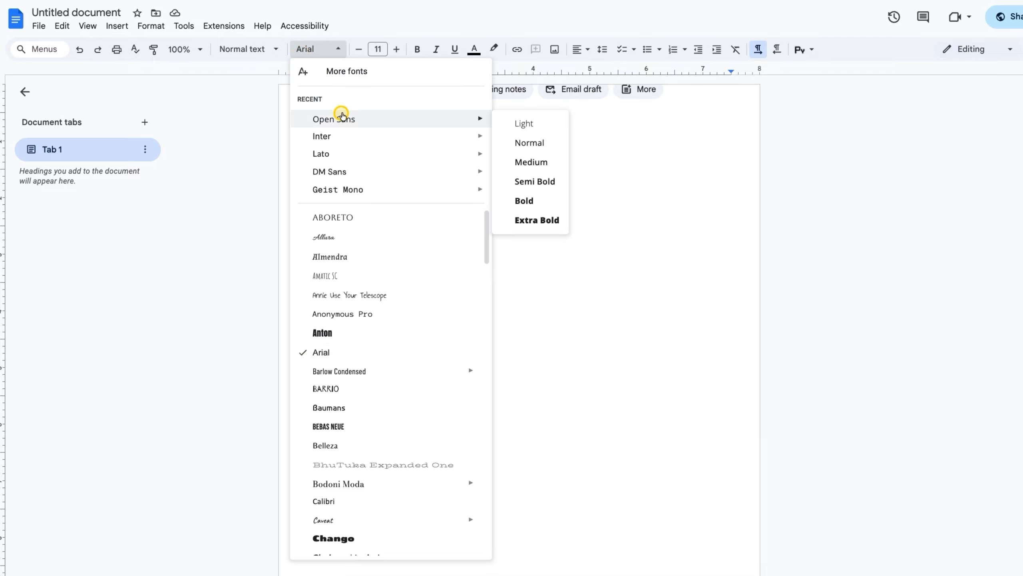
left_click(544, 144)
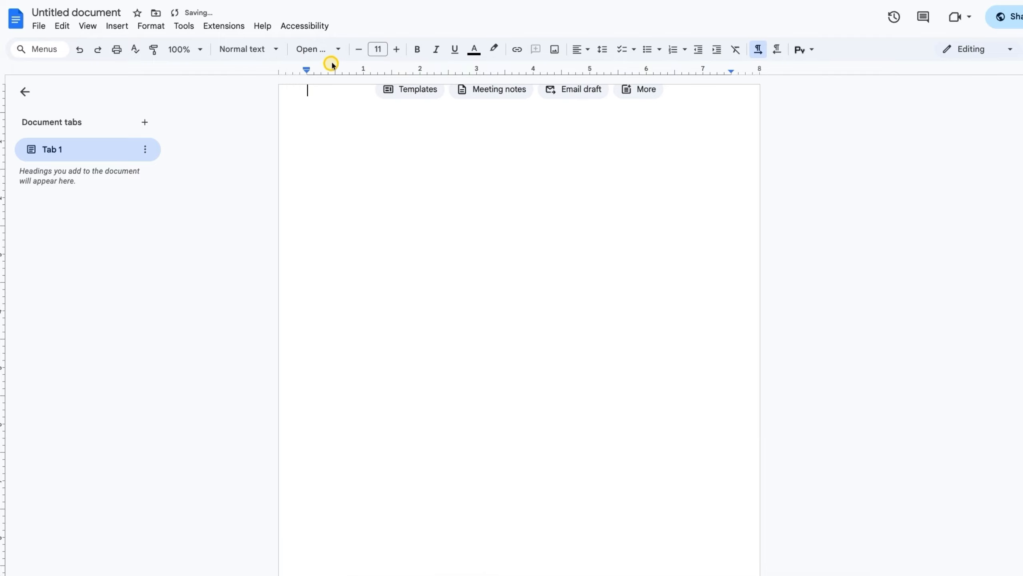
left_click(351, 110)
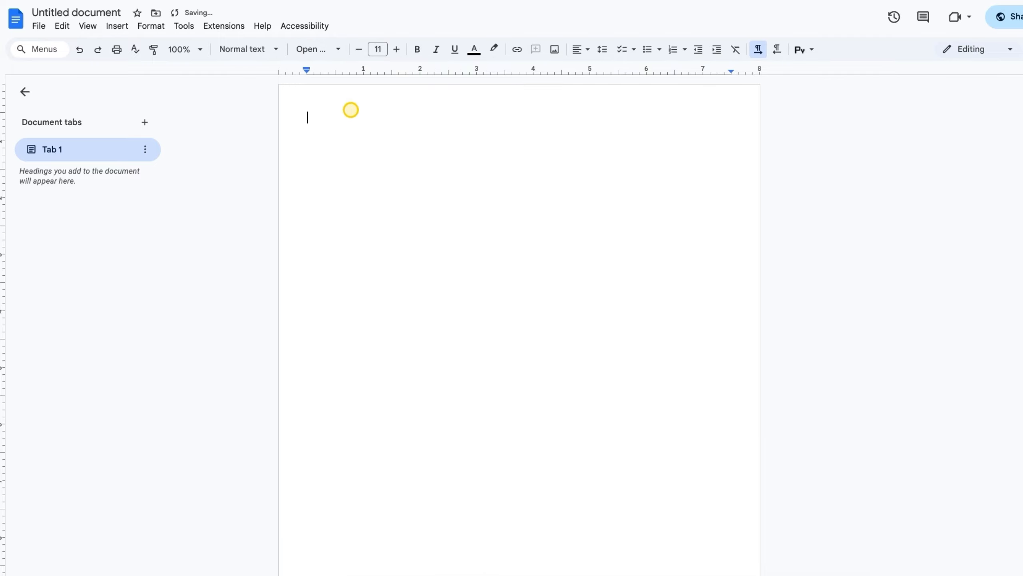
left_click(383, 60)
left_click(376, 236)
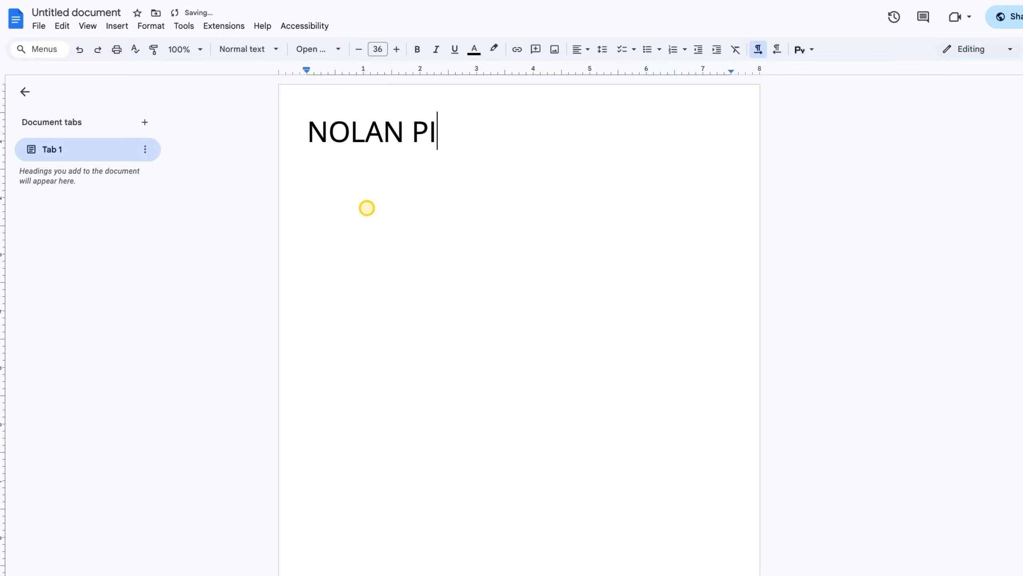
key("ctrl+a")
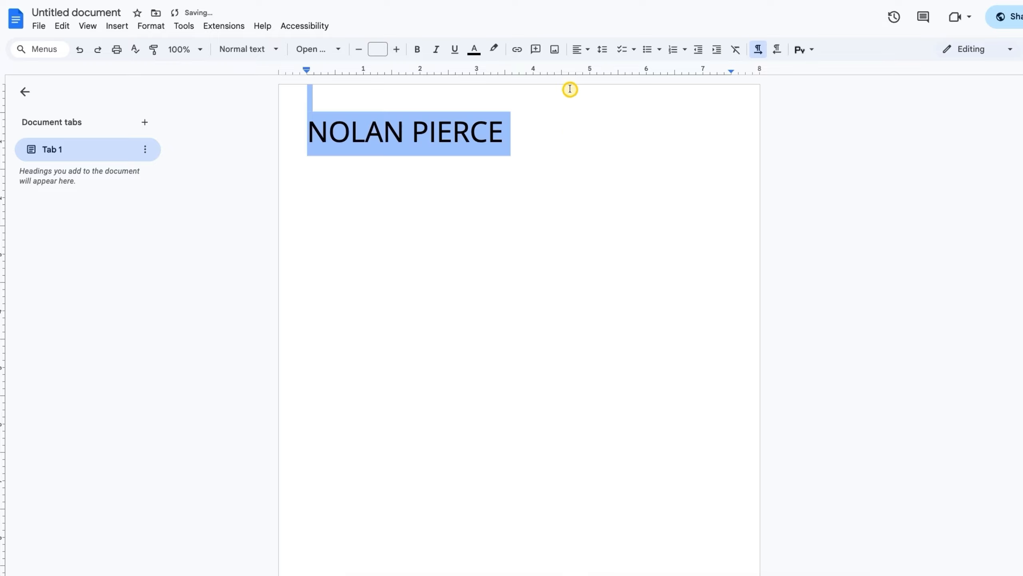
left_click(602, 48)
left_click(507, 137)
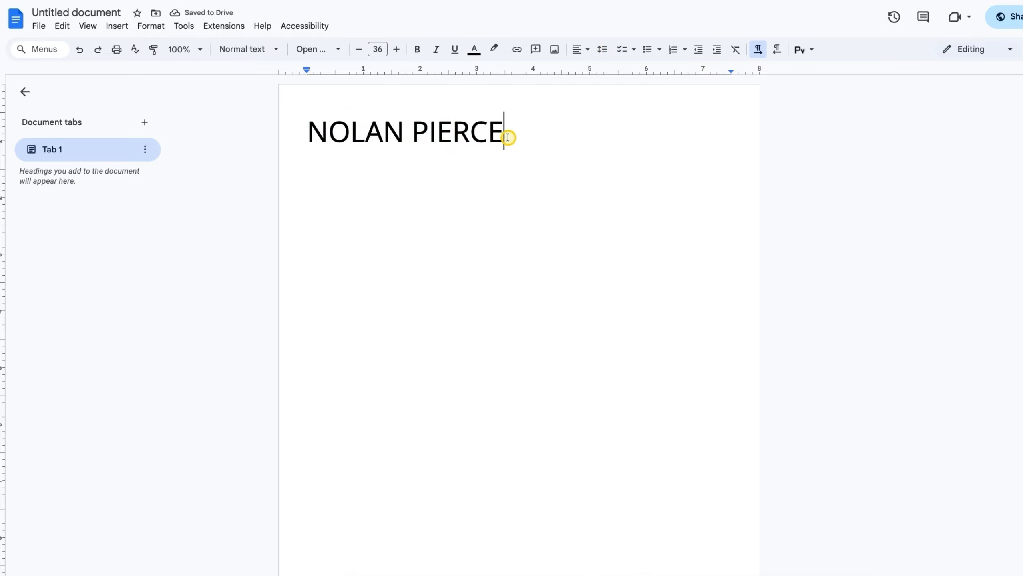
Set the subtitle line to 14 pt and make SEO SPECIALIST Open Sans Medium
left_click(380, 51)
left_click(379, 162)
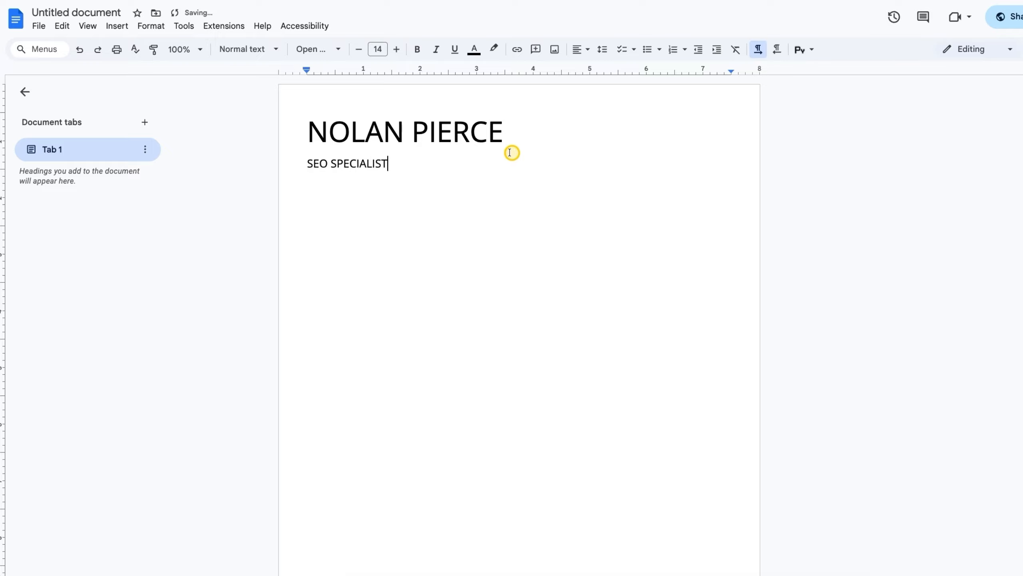
left_click_drag(386, 165, 306, 164)
left_click(311, 49)
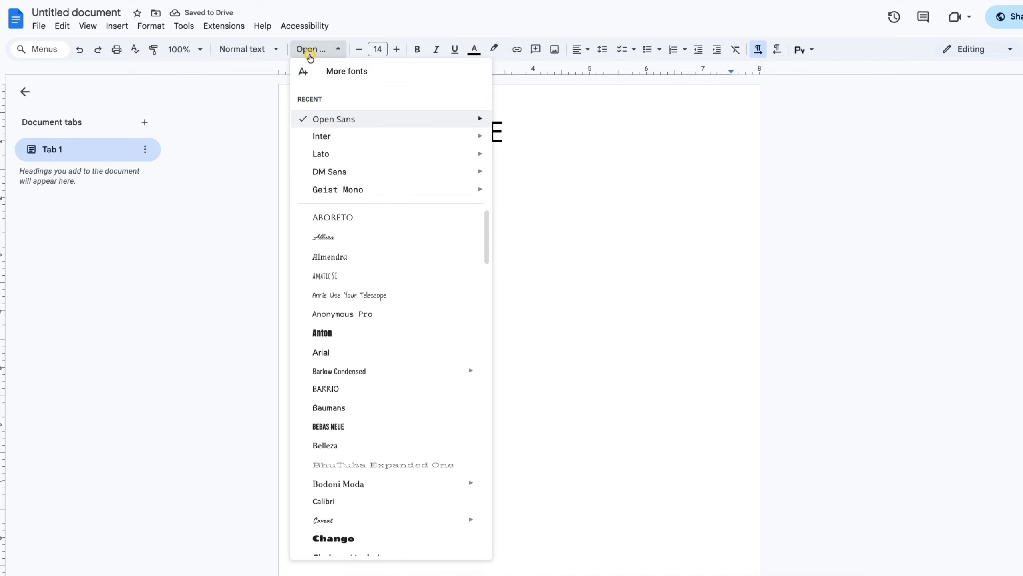
mouse_move(480, 120)
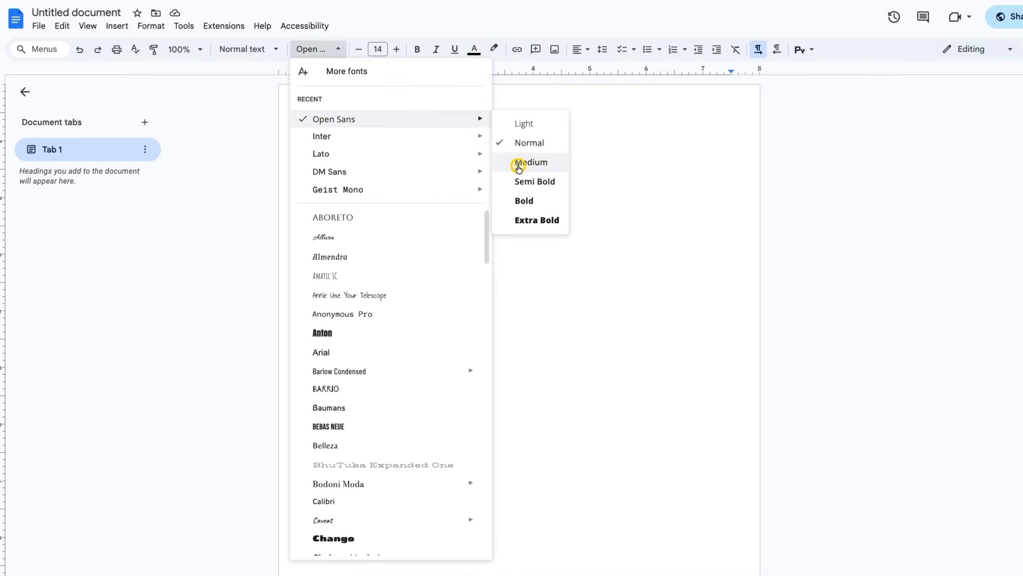
left_click(516, 163)
left_click_drag(504, 133, 308, 130)
left_click(324, 48)
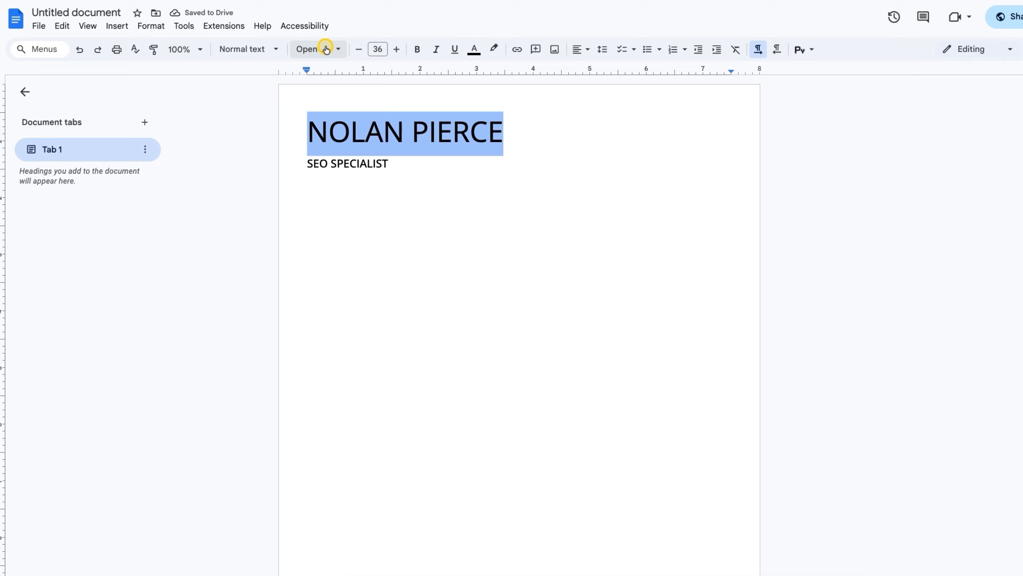
mouse_move(386, 118)
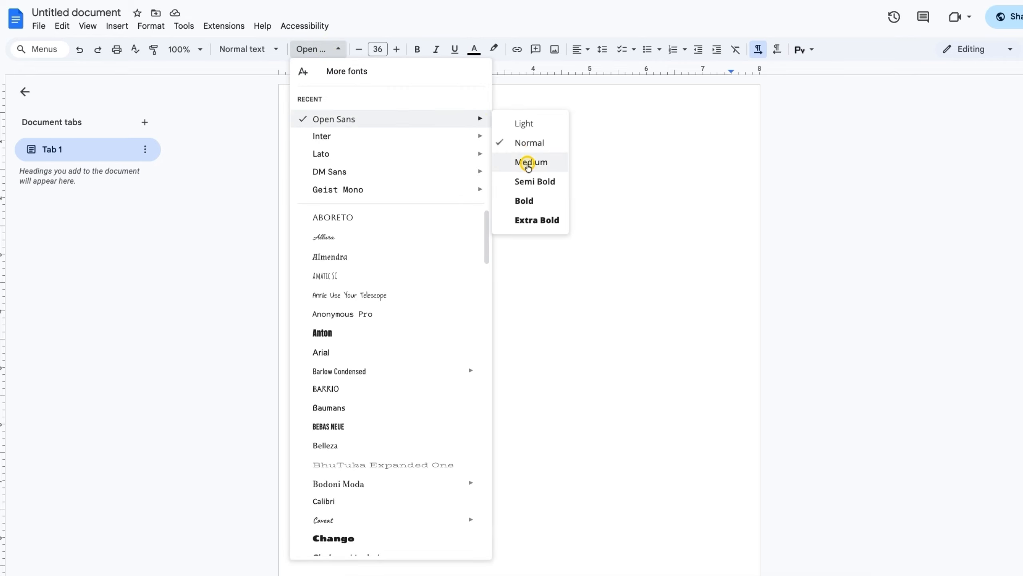
left_click(528, 162)
left_click(432, 135)
left_click_drag(394, 161, 301, 159)
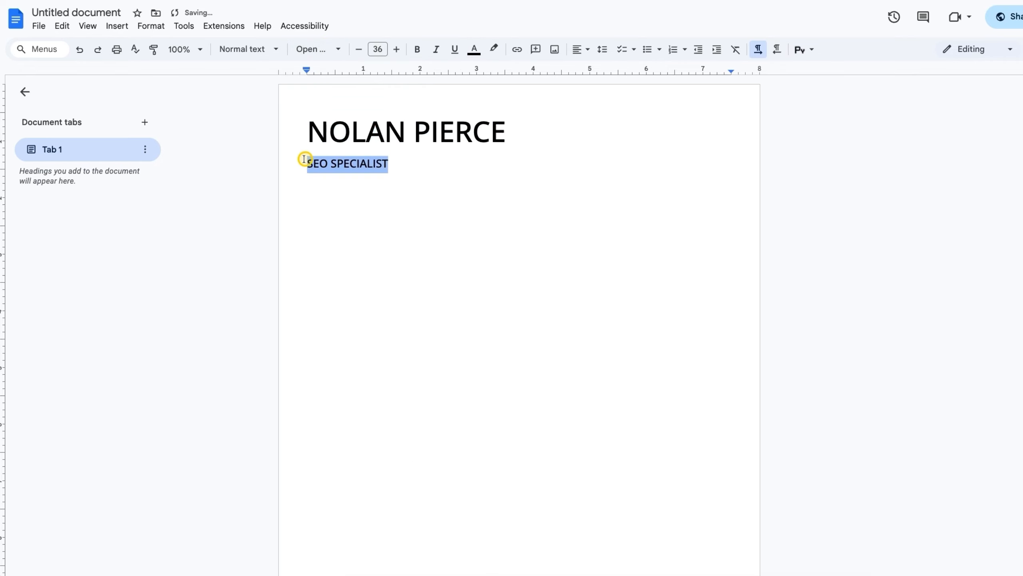
left_click(318, 49)
mouse_move(443, 118)
left_click(530, 171)
left_click(579, 184)
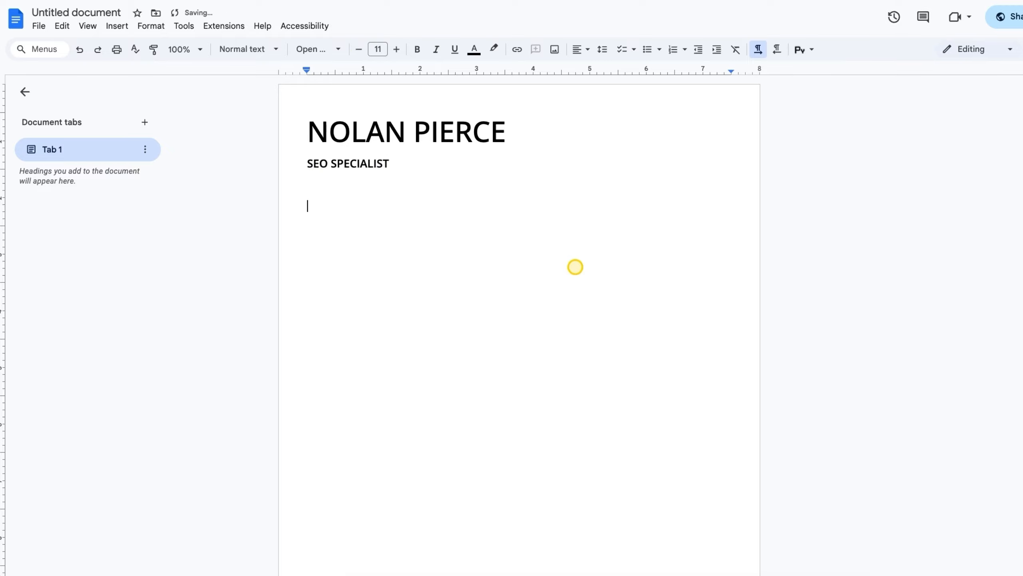
Insert a horizontal rule under the subtitle and set the next line to 13 pt
left_click(123, 25)
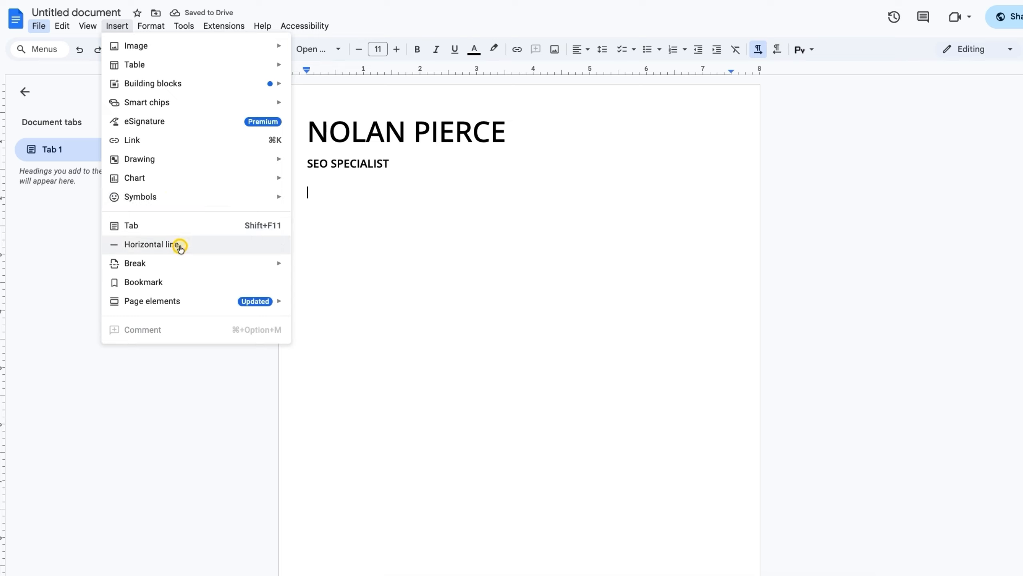
left_click(154, 246)
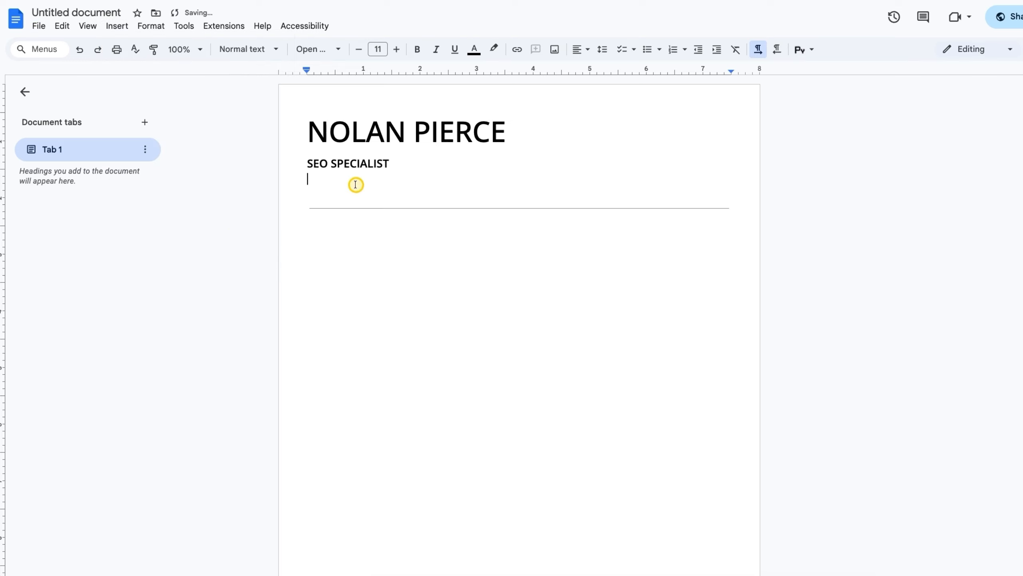
left_click(434, 207)
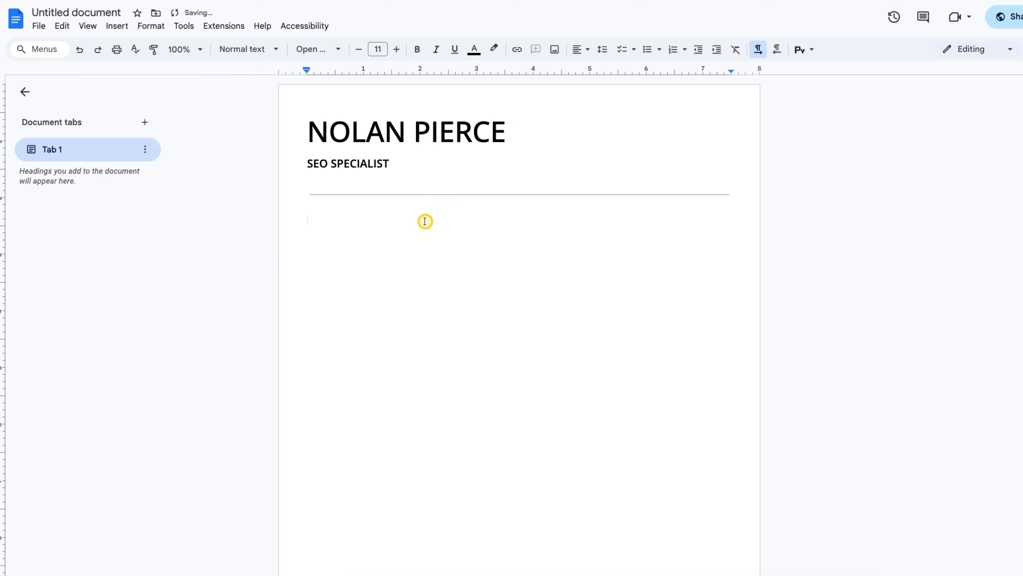
left_click(319, 169)
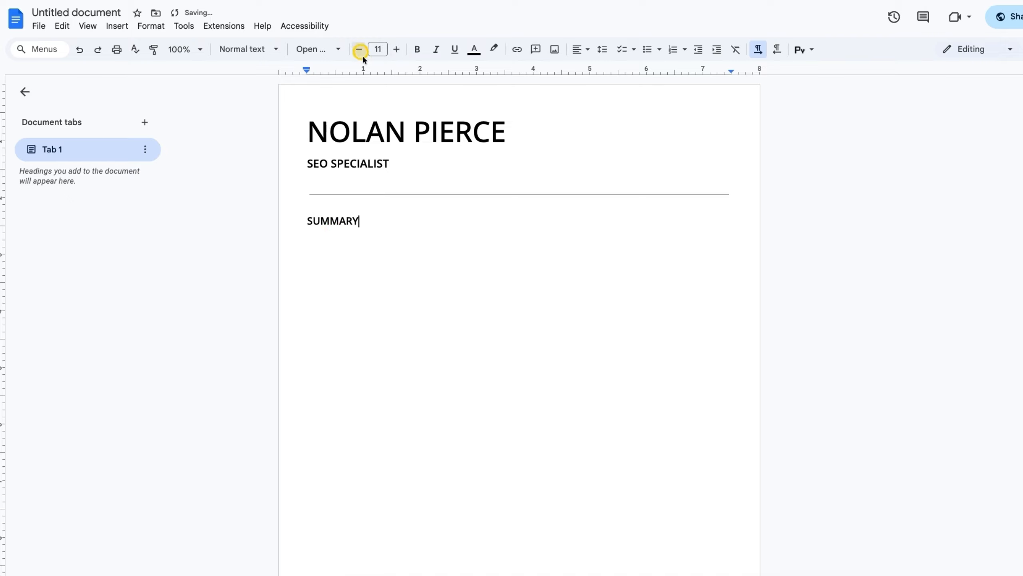
Paste the summary paragraph under SUMMARY and make it regular-weight Open Sans
left_click(488, 292)
type("SEO Specialist with 4+ years of experience improving search visibility, increasing organic traffic, and optimizing websites for technical performance. Skilled in keyword research, on-page optimization, content planning, link building strategies, and analytics. Strong ability to identify ranking opportunities, fix technical issues, and improve overall site quality to drive consistent growth.")
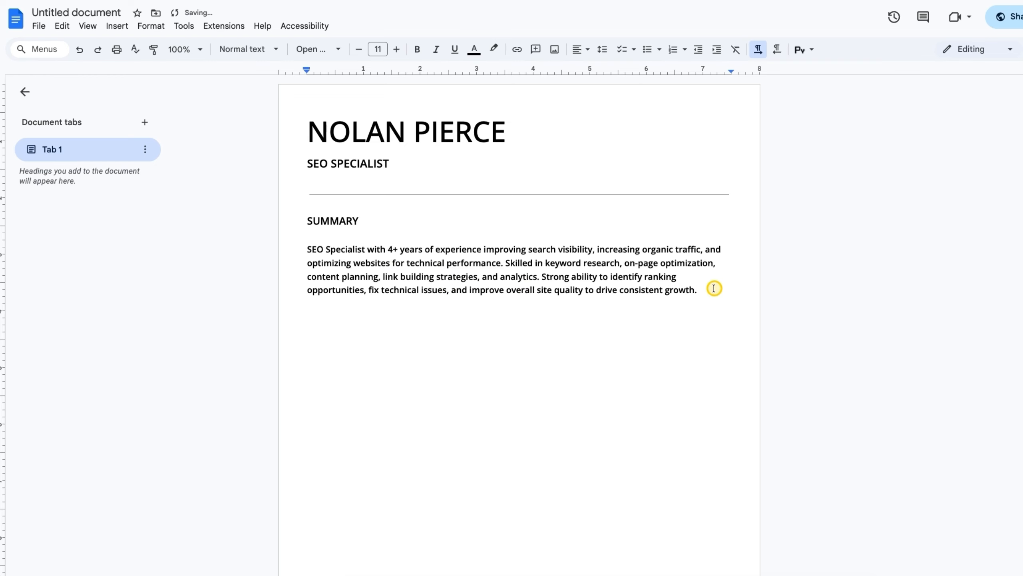
left_click_drag(694, 291, 308, 253)
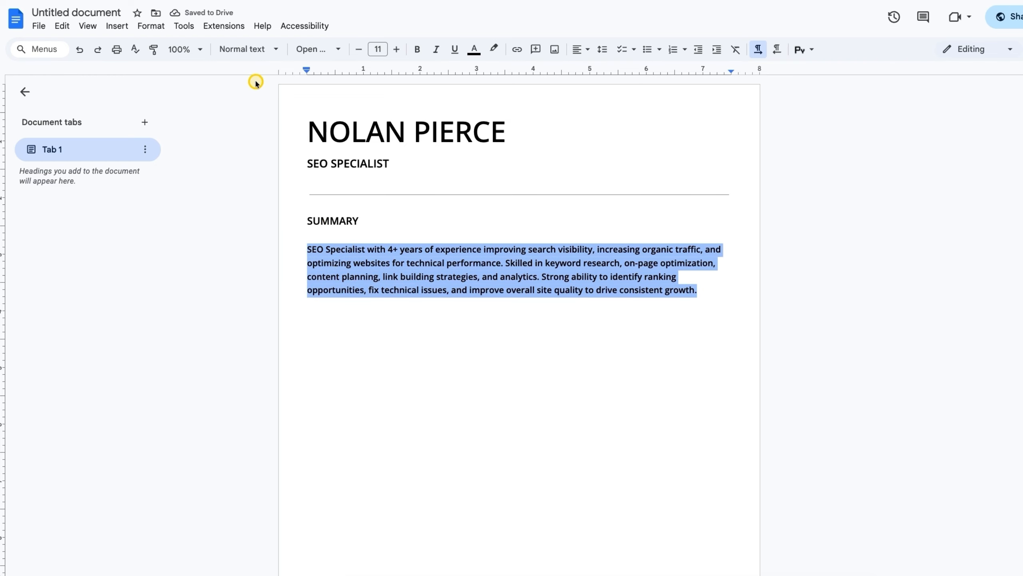
left_click(318, 49)
mouse_move(475, 118)
left_click(524, 142)
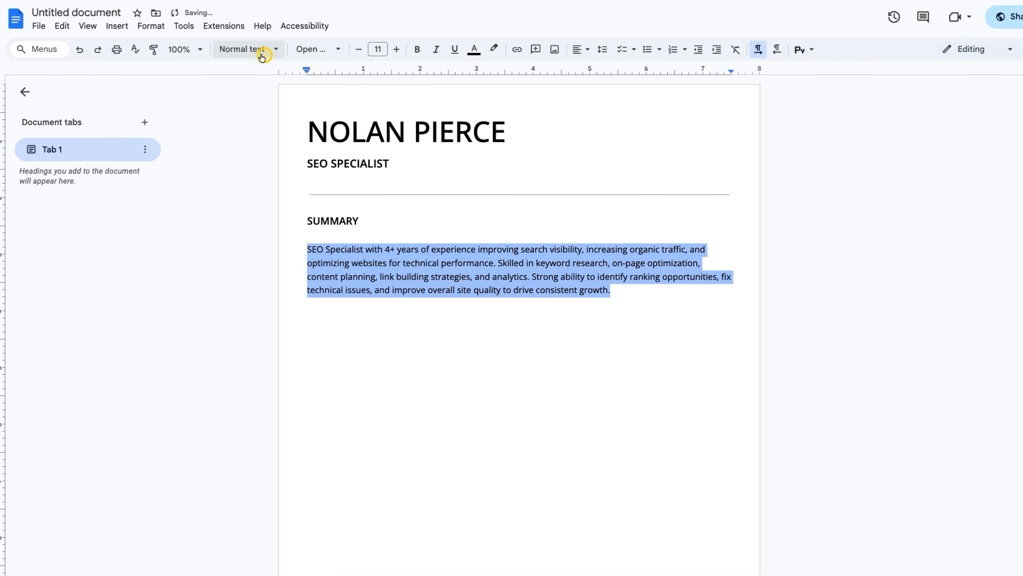
Update the Normal text style to match the summary paragraph
left_click(255, 55)
mouse_move(283, 85)
left_click(393, 101)
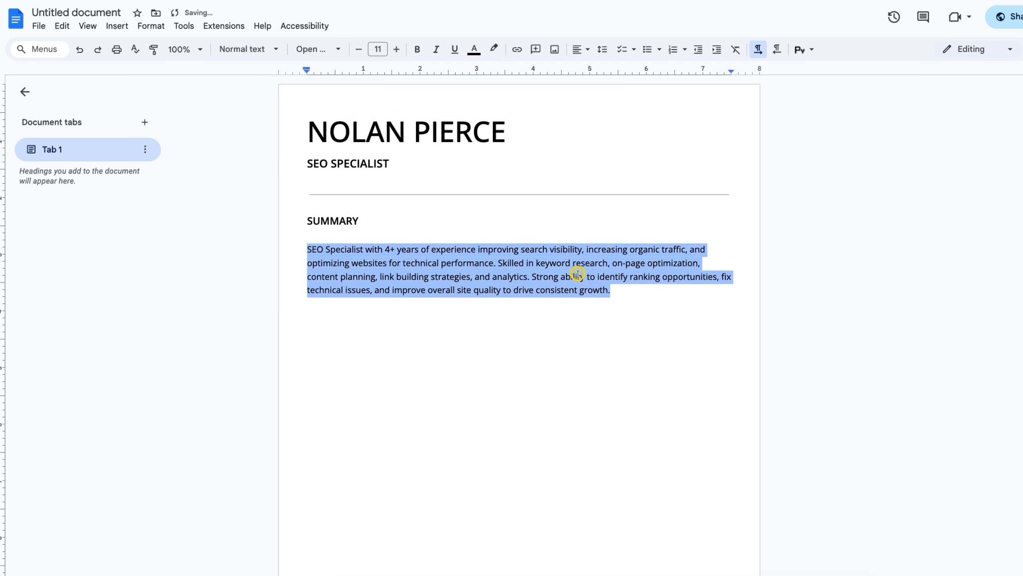
left_click(642, 289)
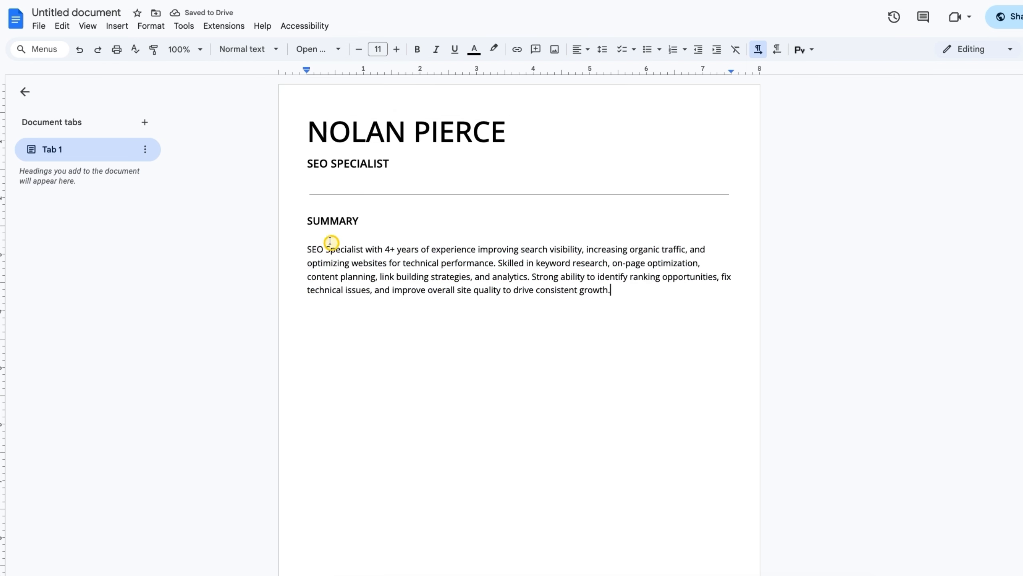
double_click(352, 222)
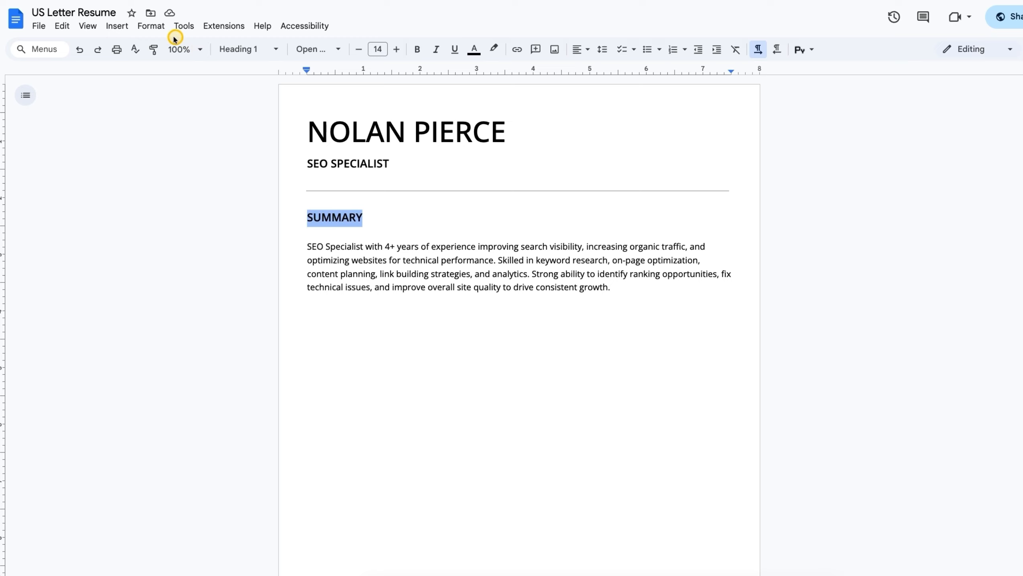
Add custom space after the SUMMARY heading and delete the blank line below it
left_click(151, 26)
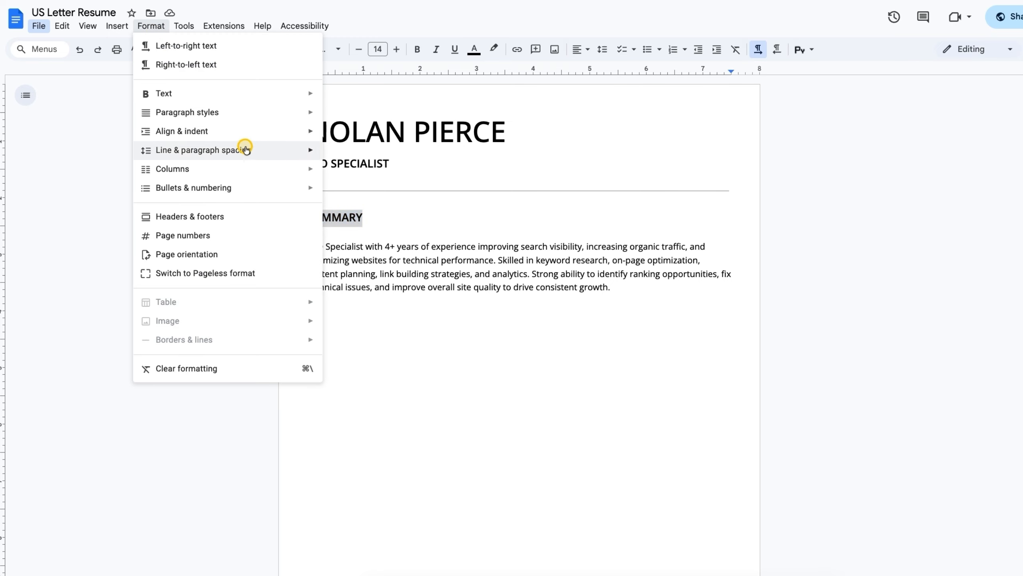
mouse_move(260, 151)
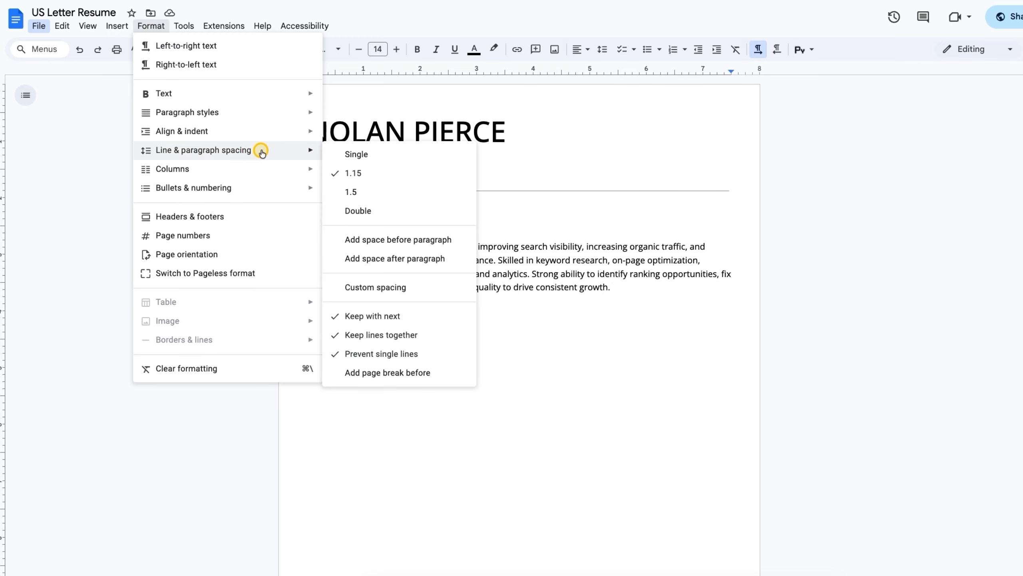
left_click(376, 286)
left_click(562, 322)
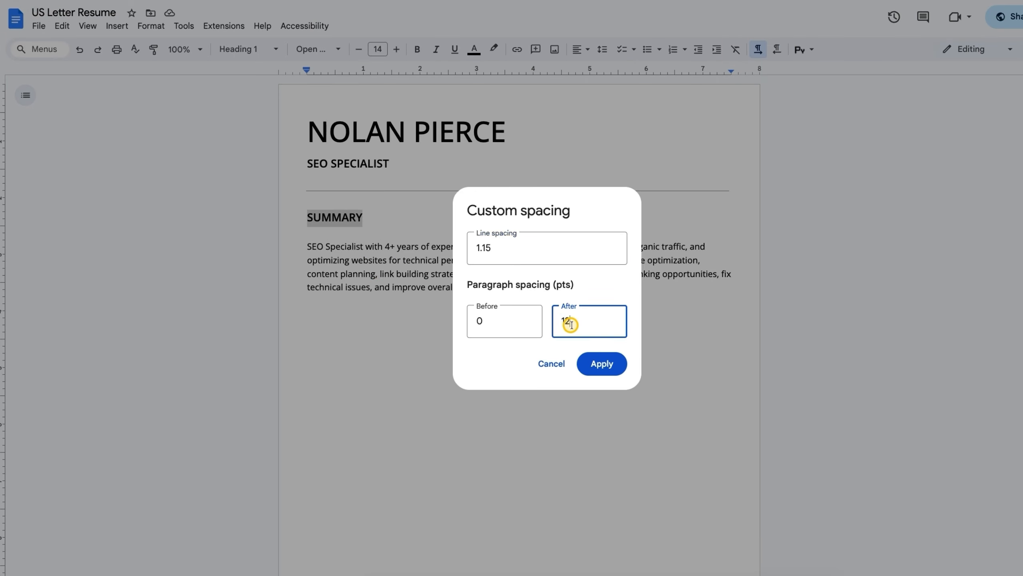
left_click(602, 363)
left_click(323, 228)
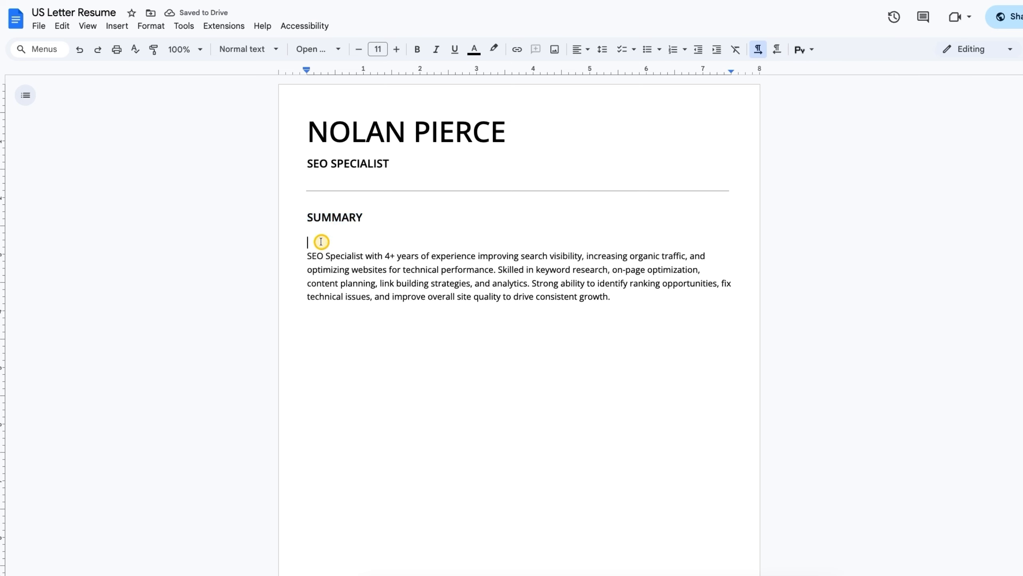
key("BackSpace")
Update the Heading 1 style to match the SUMMARY heading
double_click(348, 218)
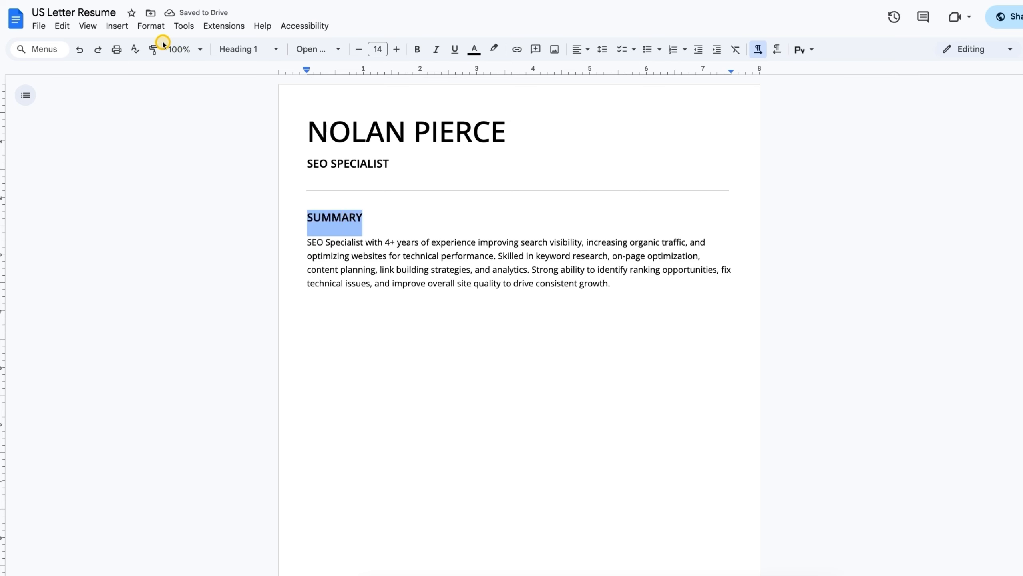
left_click(239, 49)
mouse_move(268, 131)
mouse_move(282, 206)
left_click(382, 225)
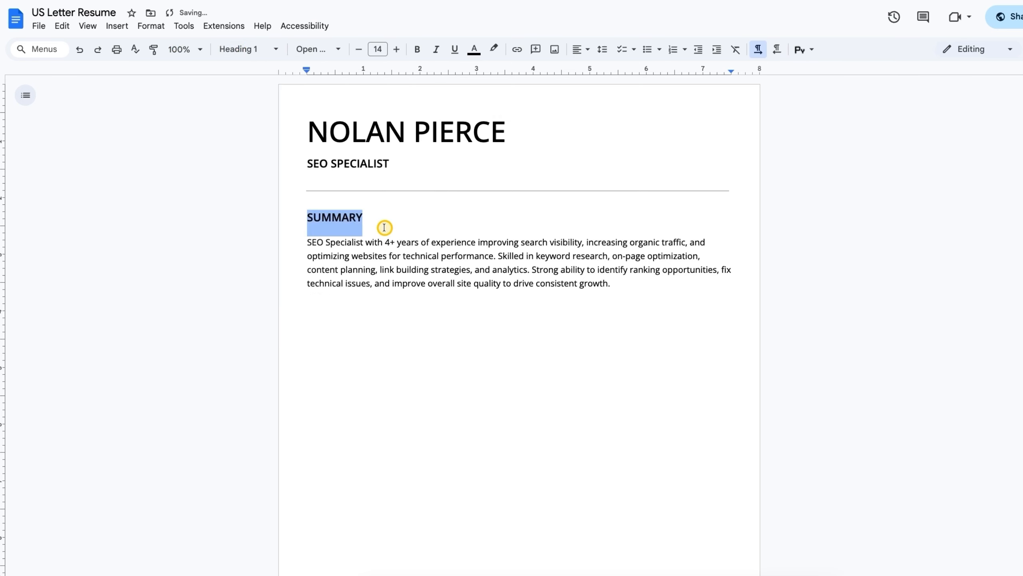
left_click(391, 241)
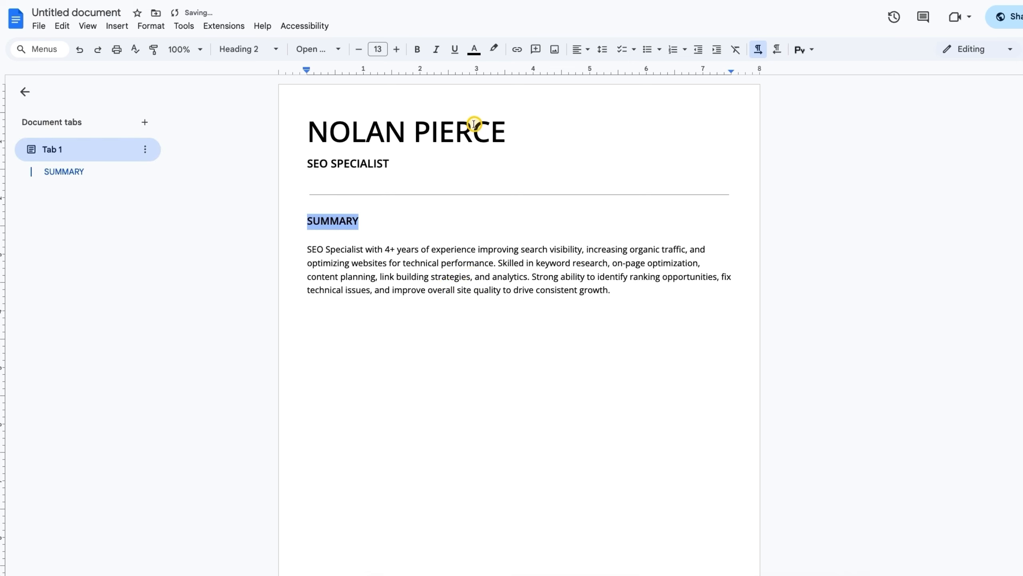
left_click_drag(510, 135, 306, 133)
left_click(267, 48)
mouse_move(282, 121)
left_click(407, 144)
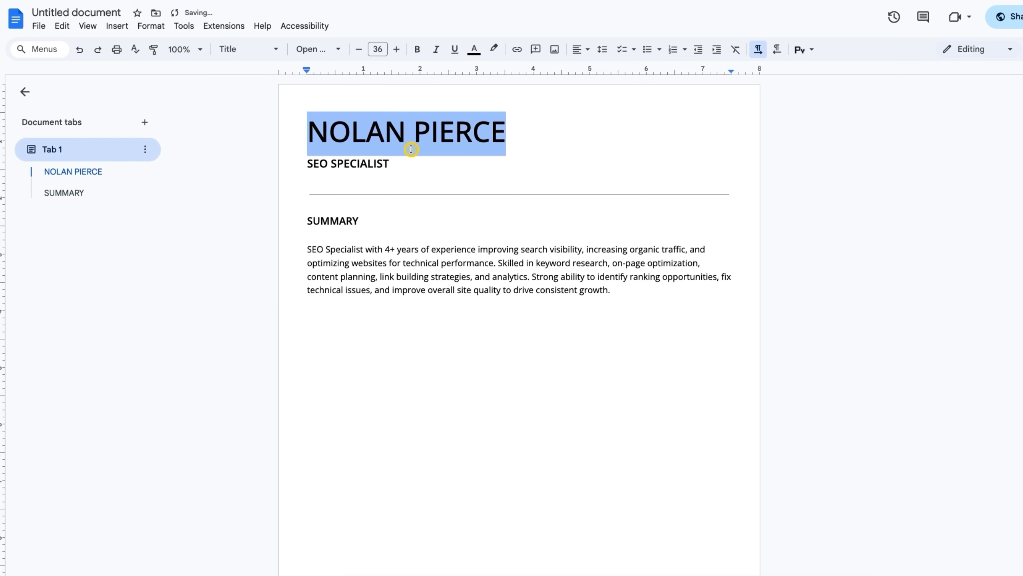
left_click(400, 170)
double_click(378, 163)
left_click(254, 49)
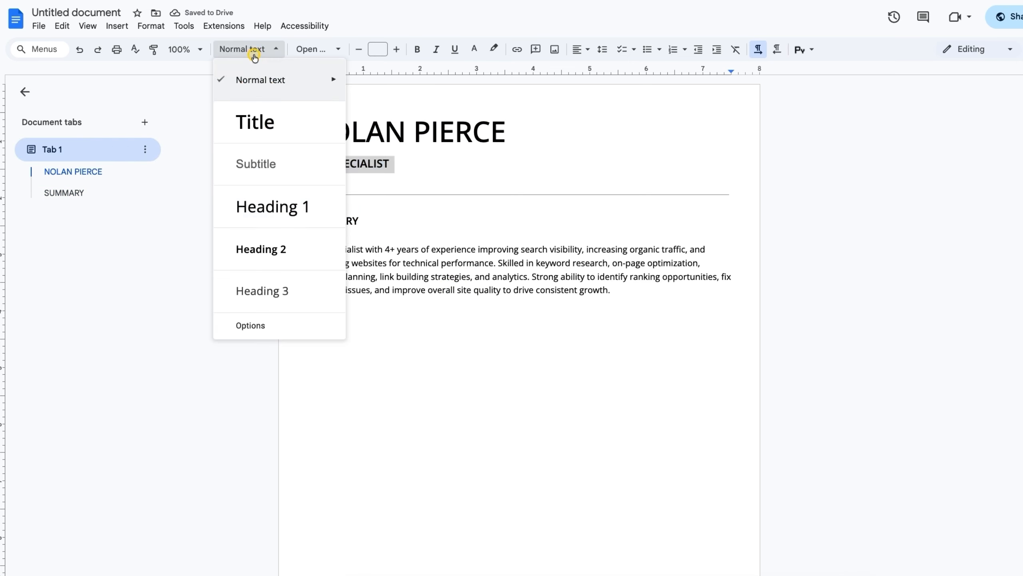
mouse_move(300, 213)
left_click(403, 227)
Insert a horizontal line after the summary paragraph, removing the extra empty line
left_click(523, 289)
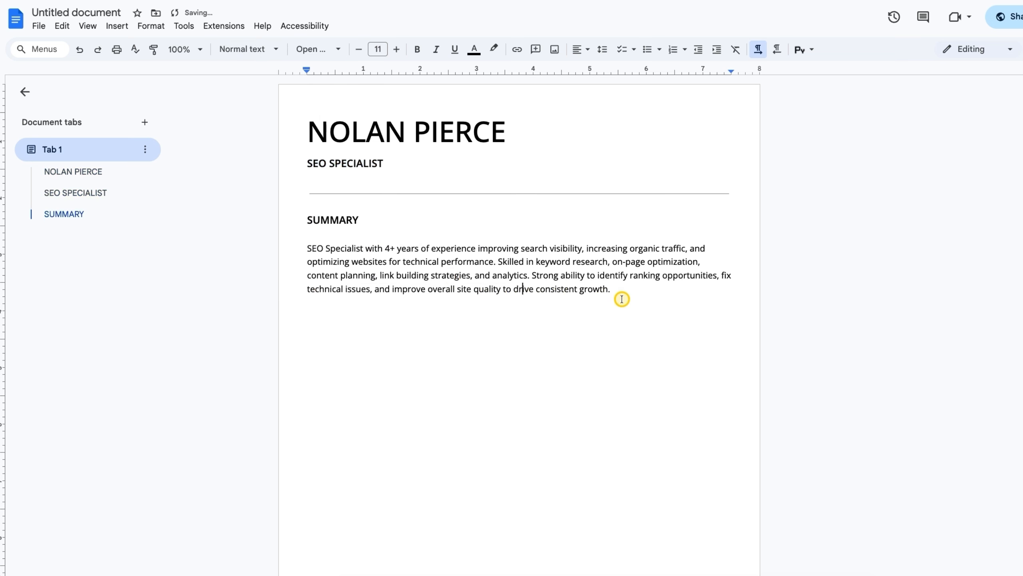
left_click(630, 294)
key("Return")
left_click(117, 26)
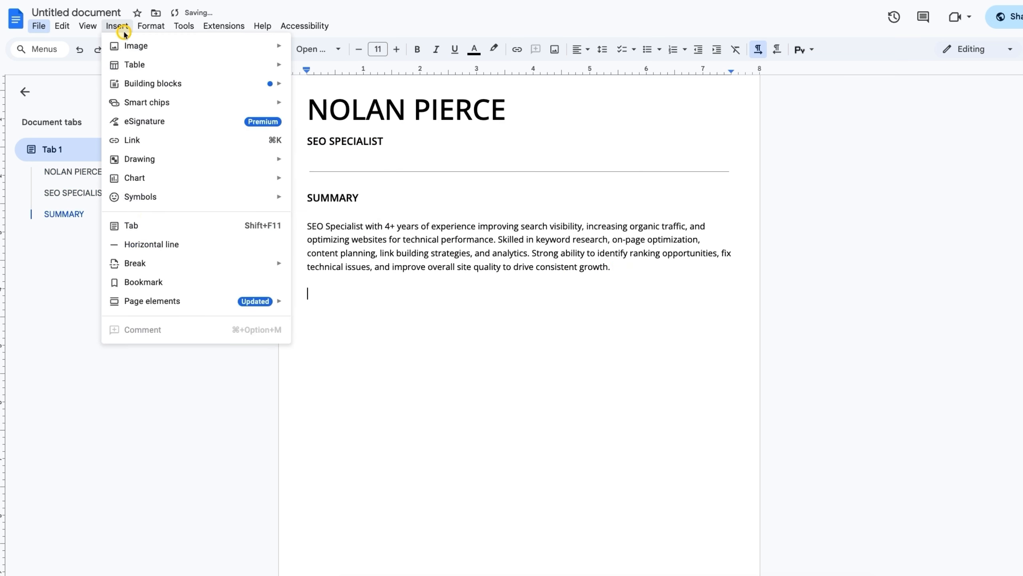
left_click(160, 244)
key("BackSpace")
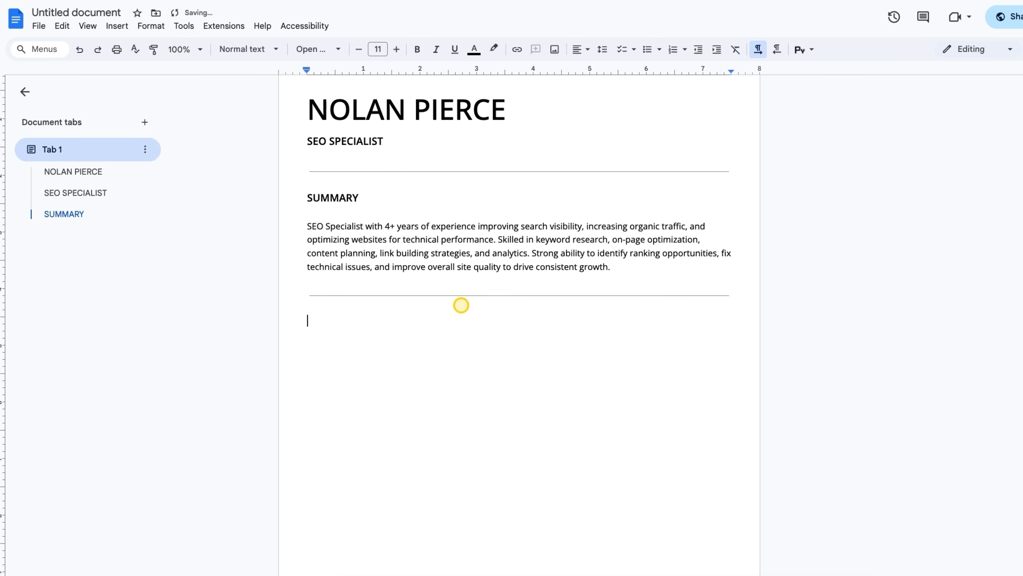
Bring the left indent back to the margin on the ruler
left_click(307, 171)
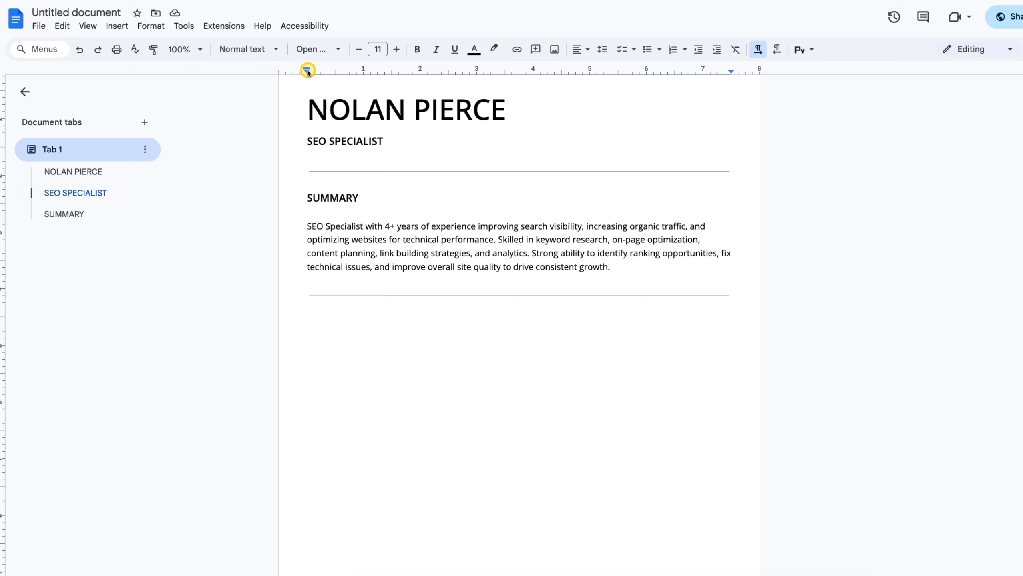
left_click_drag(307, 70, 306, 71)
left_click(393, 250)
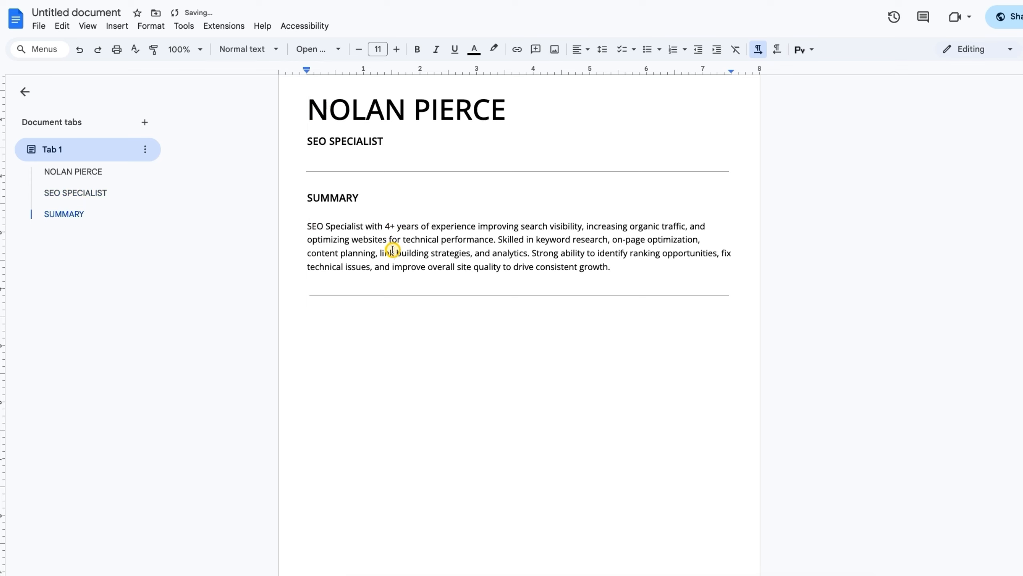
left_click(354, 185)
left_click(359, 198)
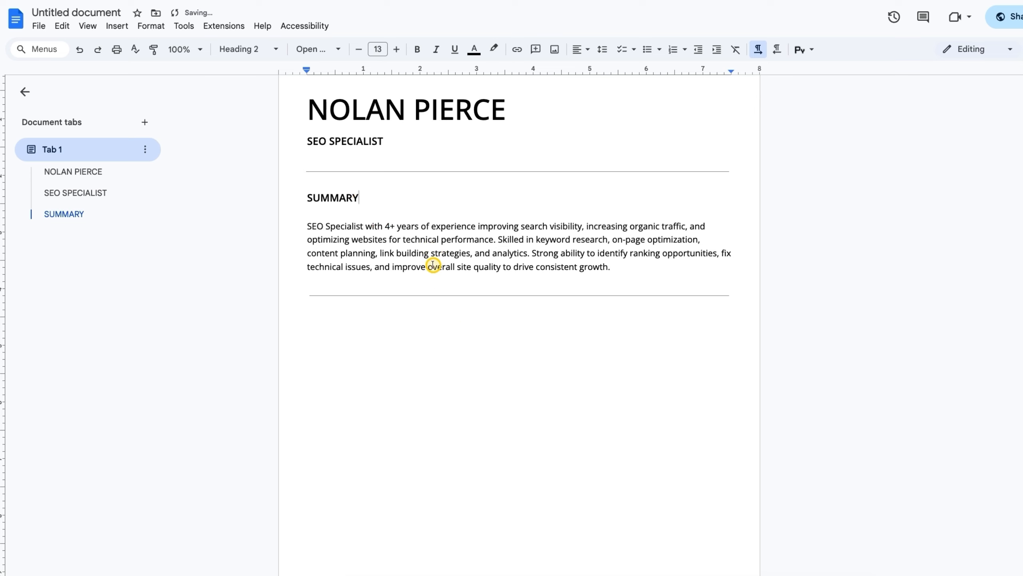
left_click(348, 278)
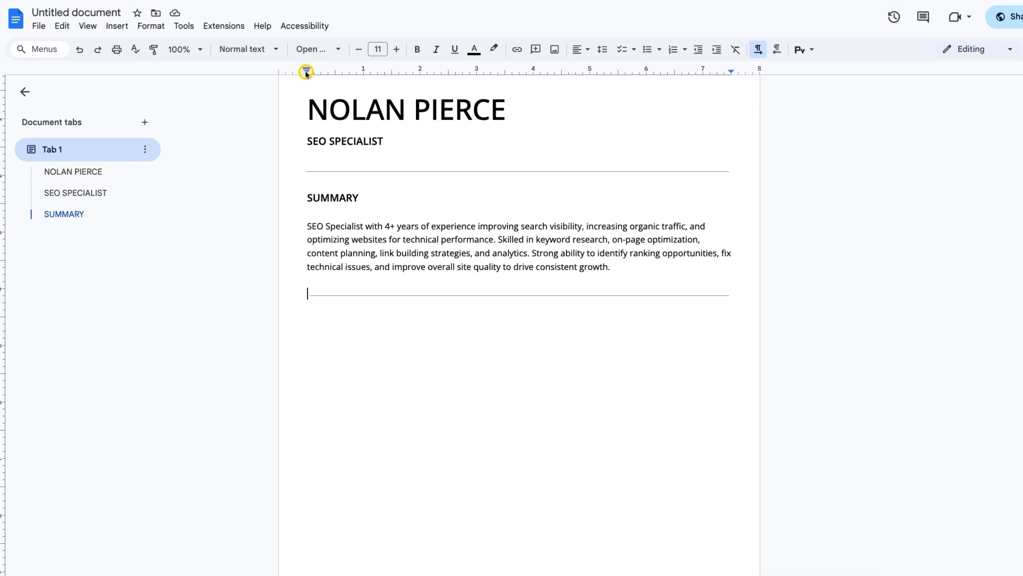
Insert a 3x1 table below the bottom rule and delete the blank line above it
left_click_drag(306, 70, 302, 71)
left_click(365, 336)
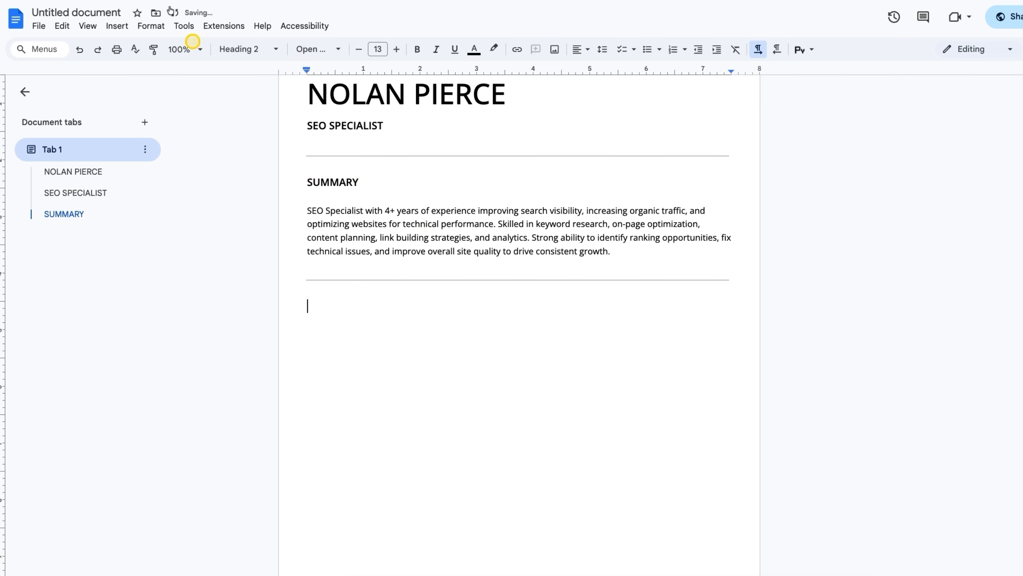
left_click(116, 26)
mouse_move(134, 65)
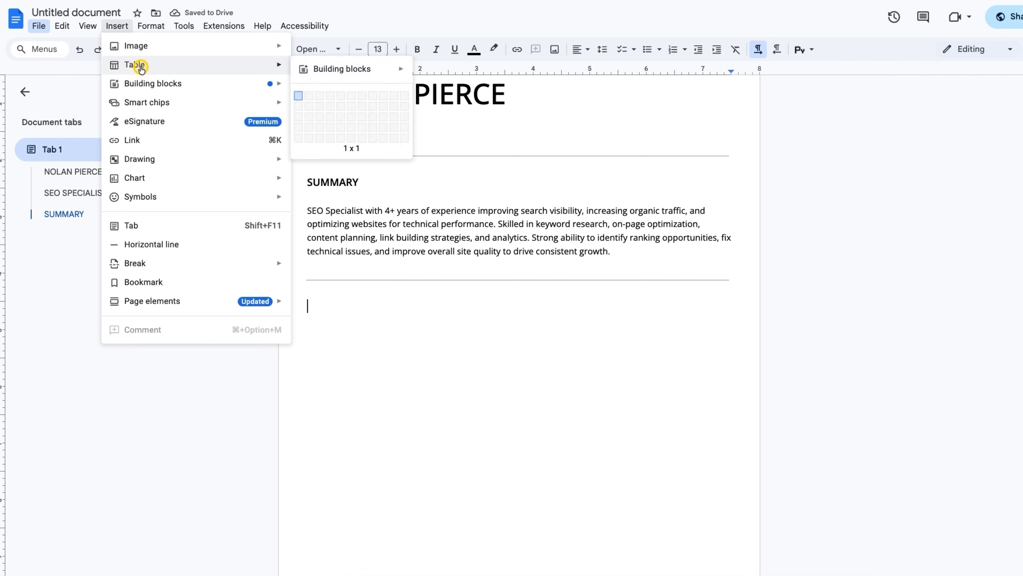
left_click(319, 97)
scroll(498, 365, "down", 3)
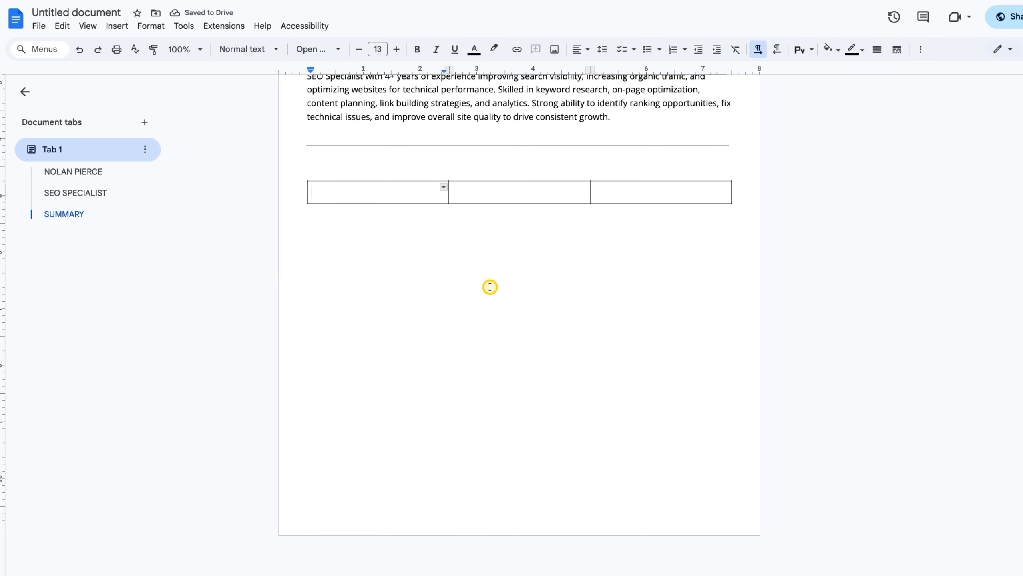
left_click(508, 176)
key("BackSpace")
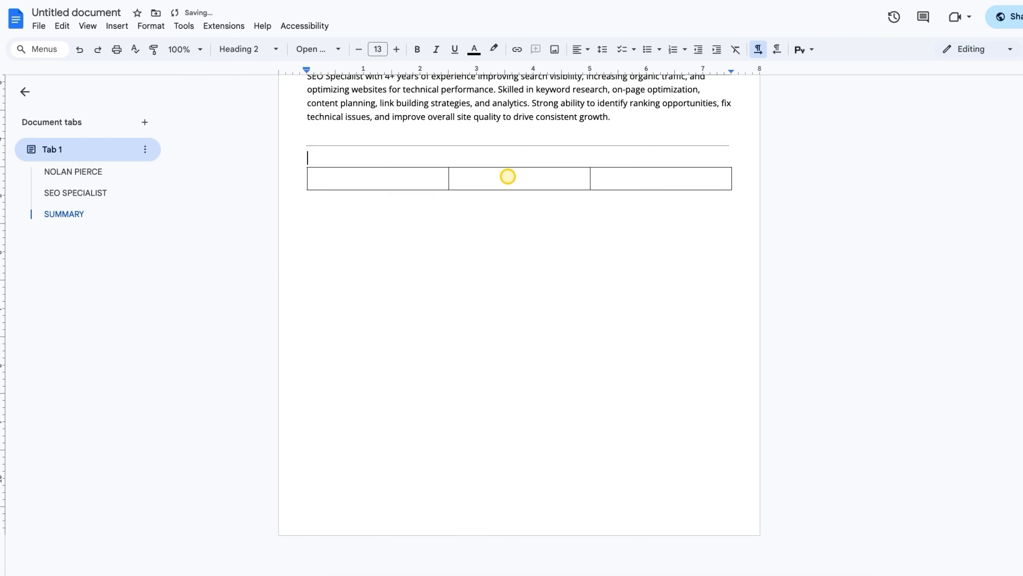
left_click(415, 184)
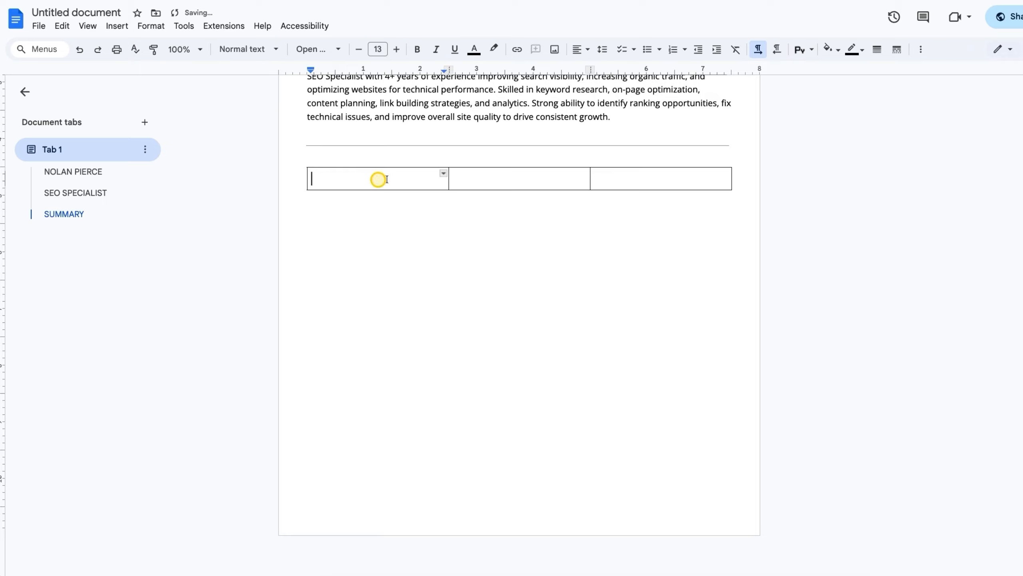
In Table options, give the first column a fixed 2.4 width and the middle column 0,4 in
left_click(923, 50)
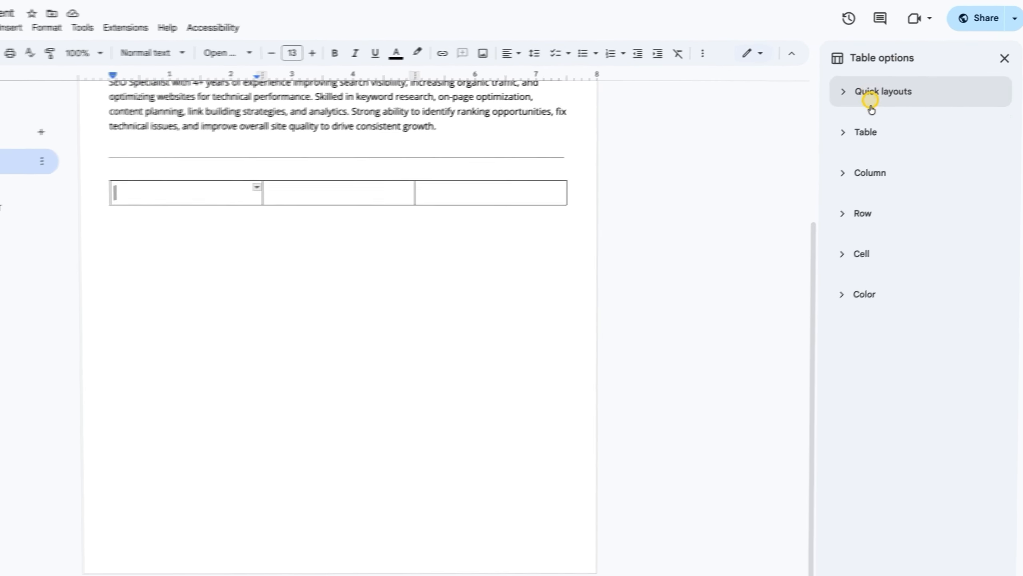
left_click(841, 185)
left_click(808, 222)
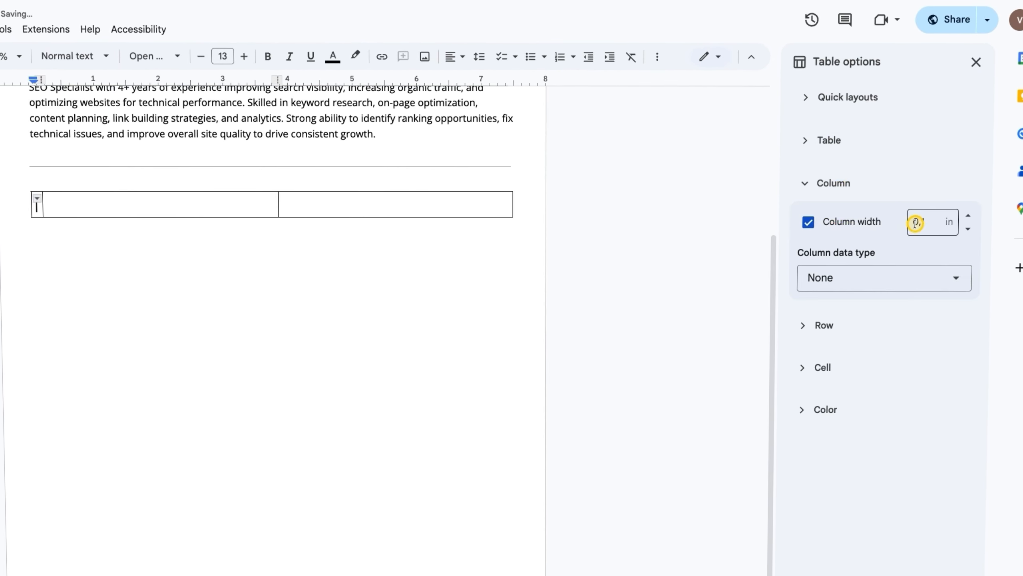
double_click(929, 223)
type("2.5")
key("BackSpace")
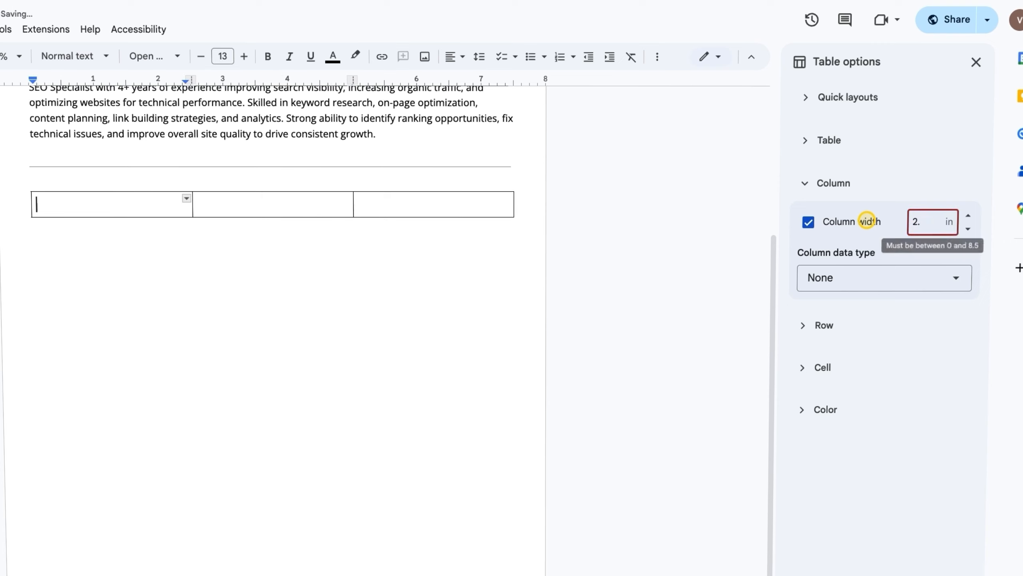
type("4")
left_click(229, 201)
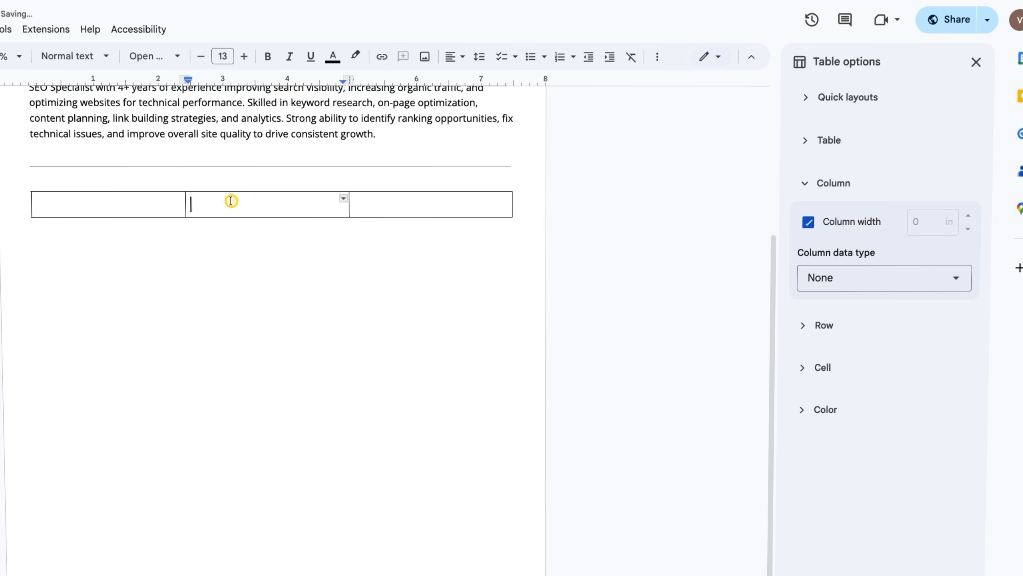
left_click(808, 221)
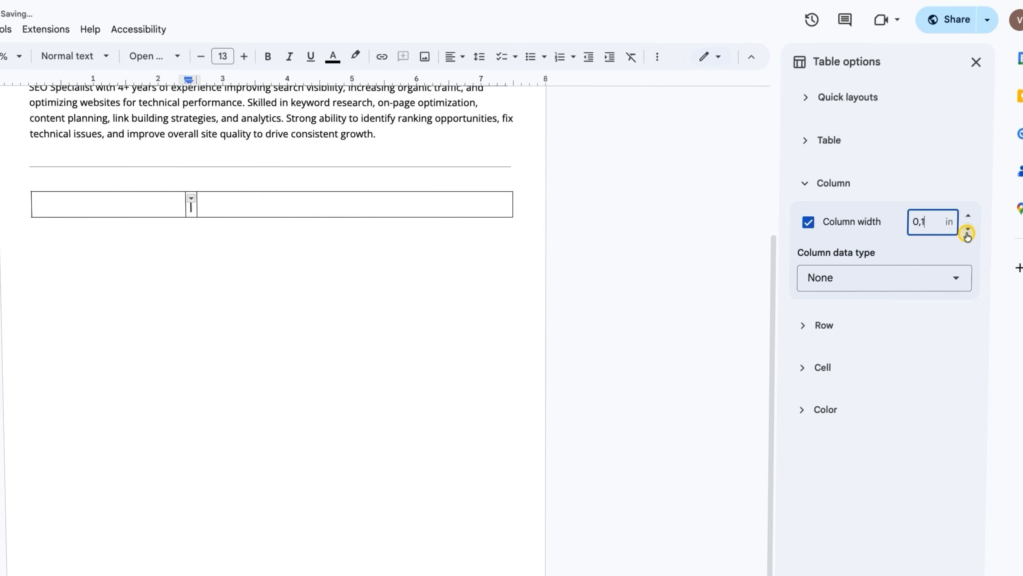
type("4")
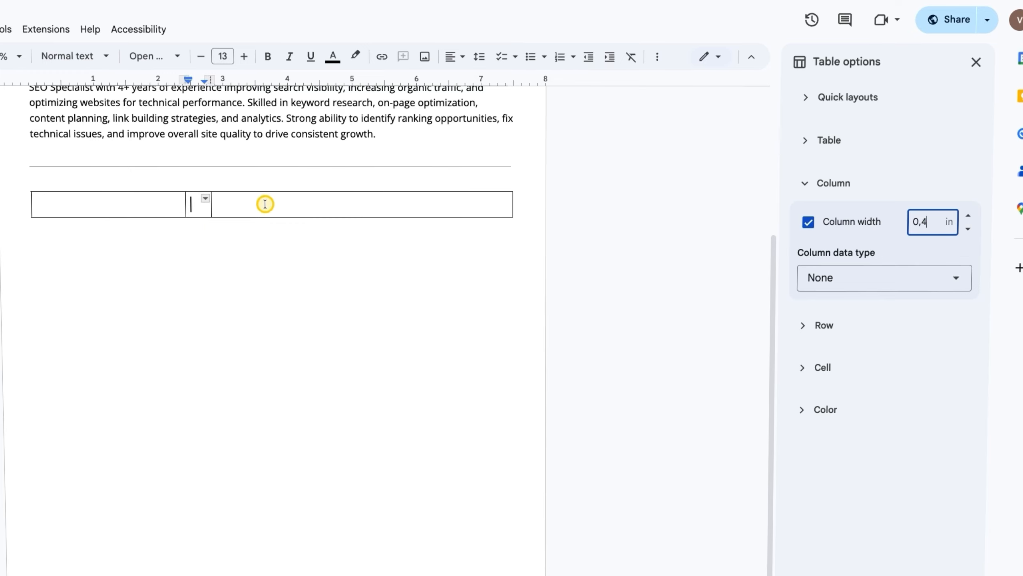
Select the whole table row and set cell padding to 0
left_click(265, 205)
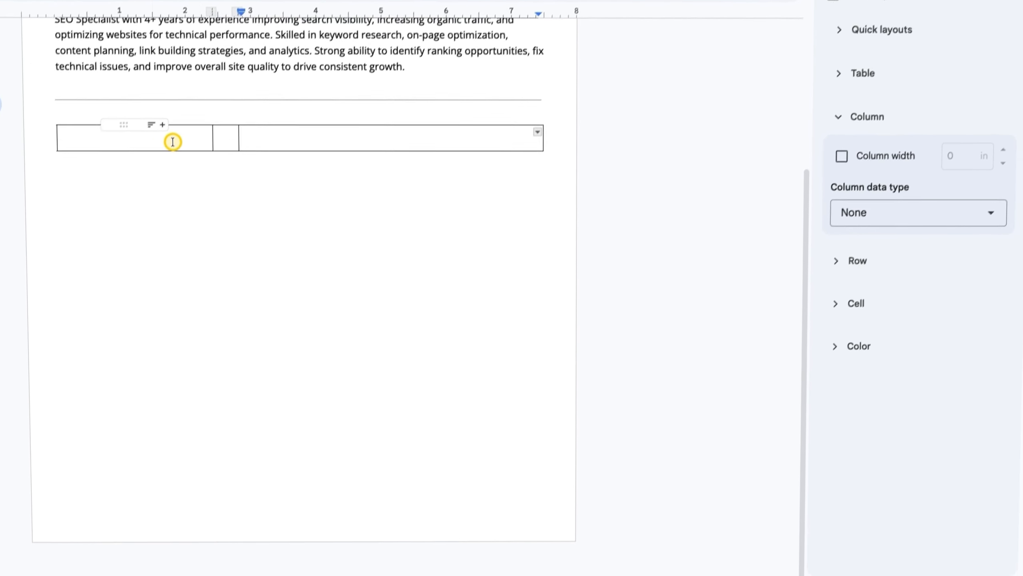
left_click(139, 206)
left_click_drag(170, 122, 328, 121)
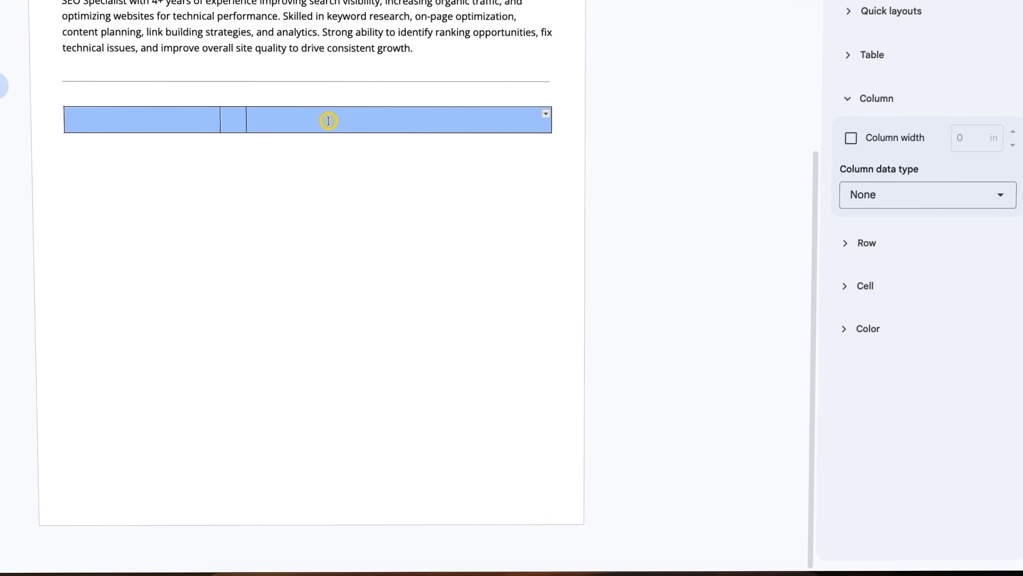
left_click(890, 99)
left_click(906, 185)
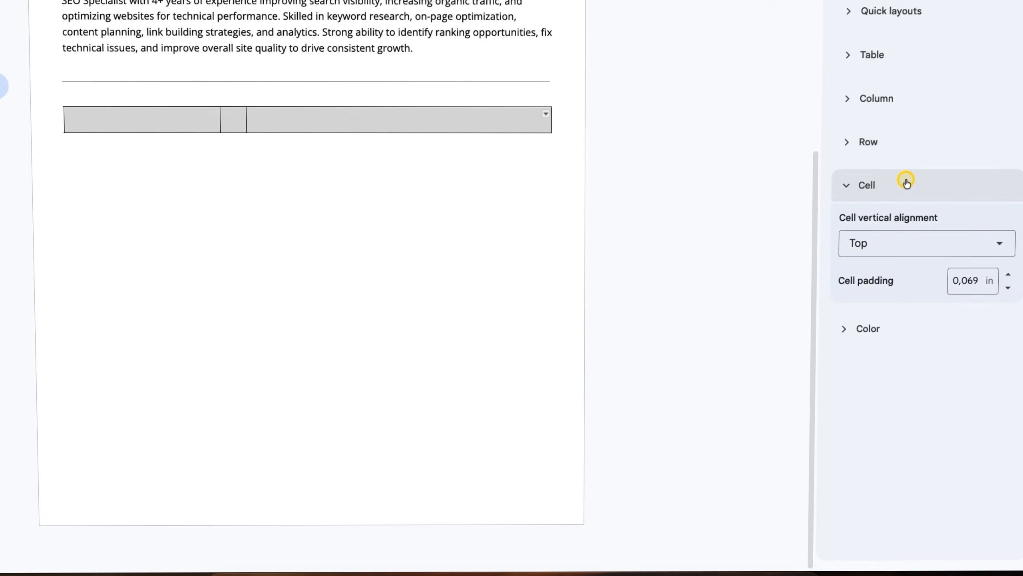
left_click(1008, 288)
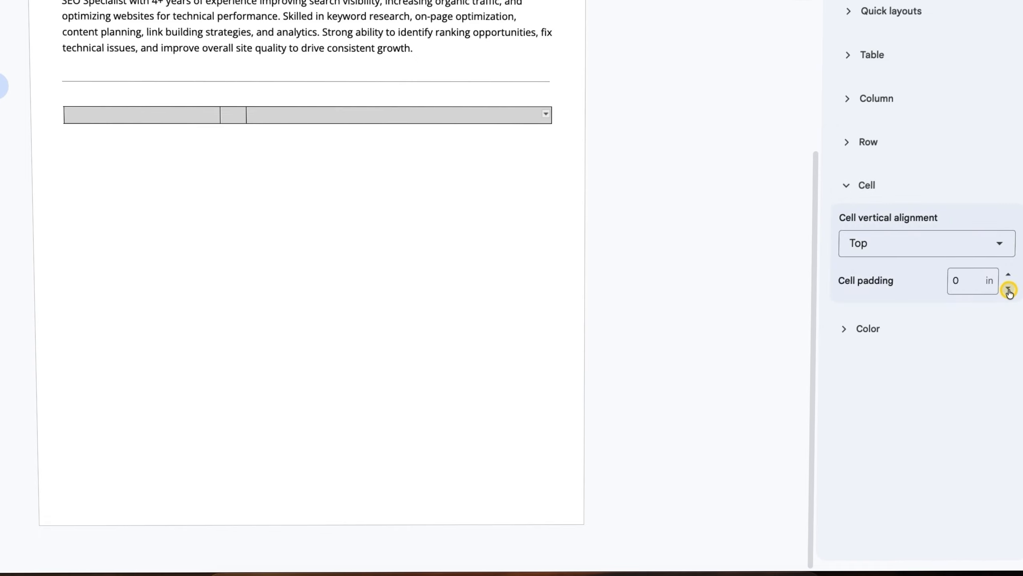
left_click(857, 190)
Set the row's minimum height to 6 inches
left_click(852, 142)
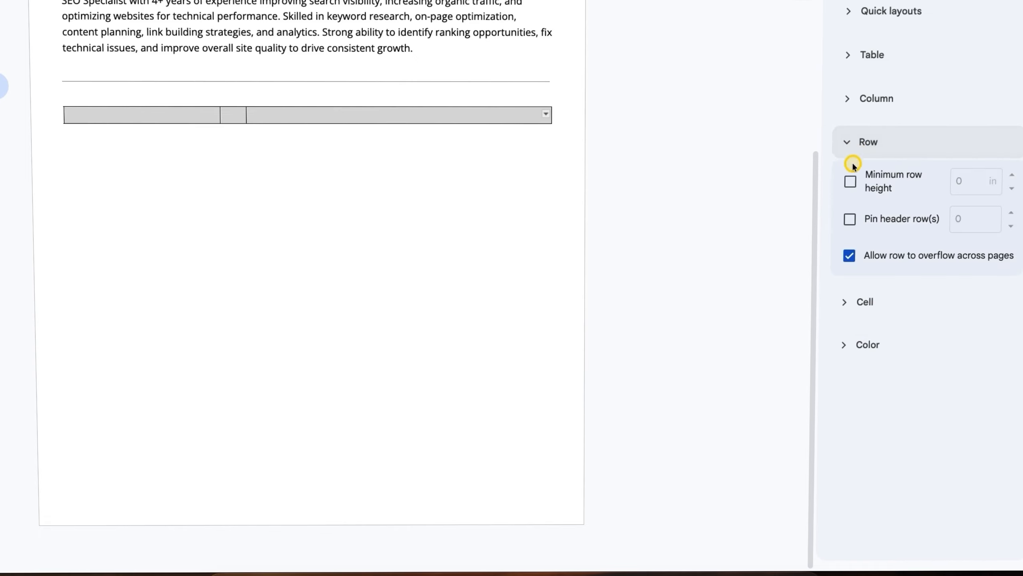
left_click(850, 182)
double_click(967, 181)
type("6")
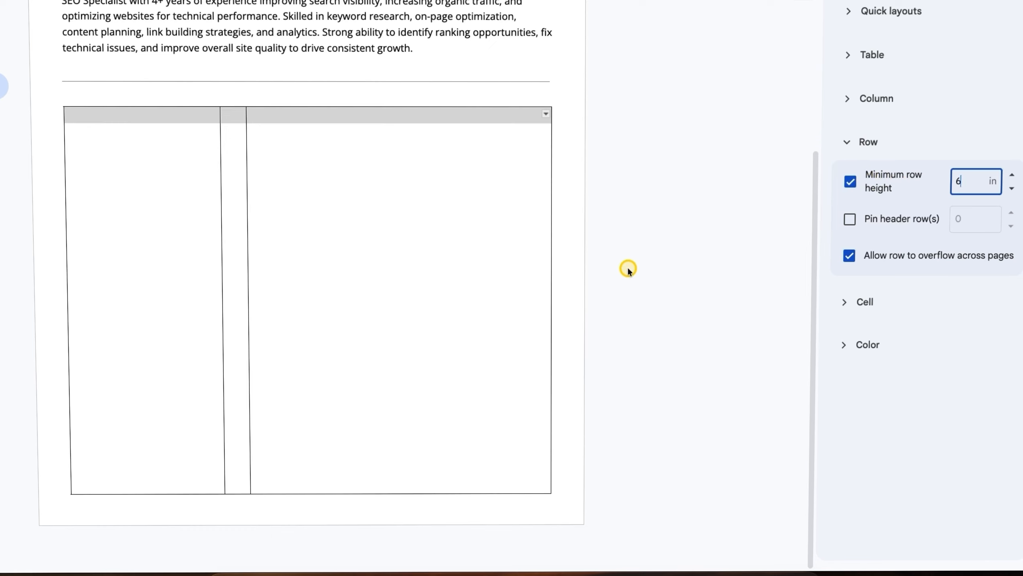
left_click(899, 145)
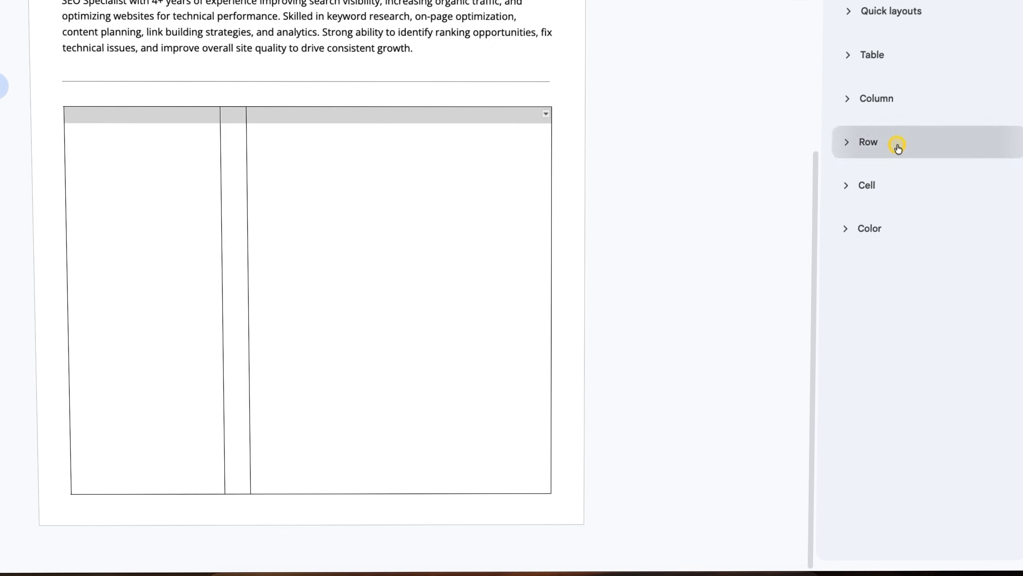
Set the table border width to 0 pt
left_click(106, 124)
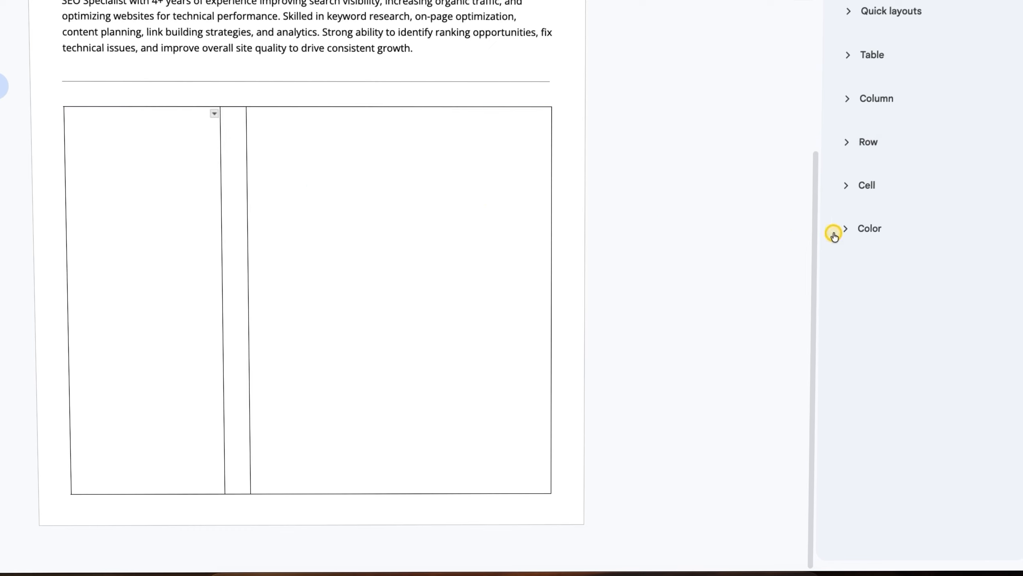
left_click(871, 232)
left_click(944, 290)
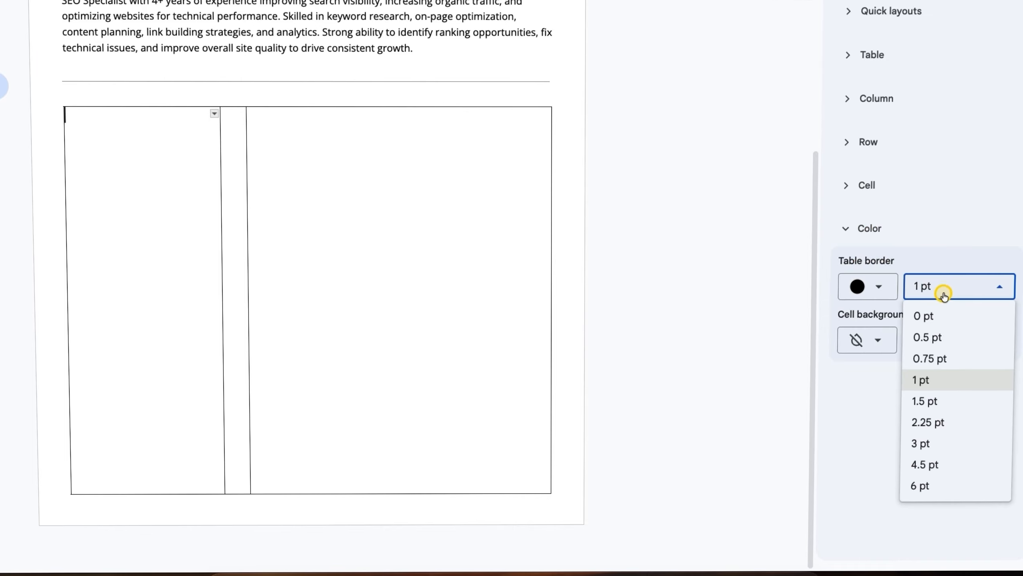
left_click(931, 317)
Give the divider after the first column a 1pt border line
left_click(241, 152)
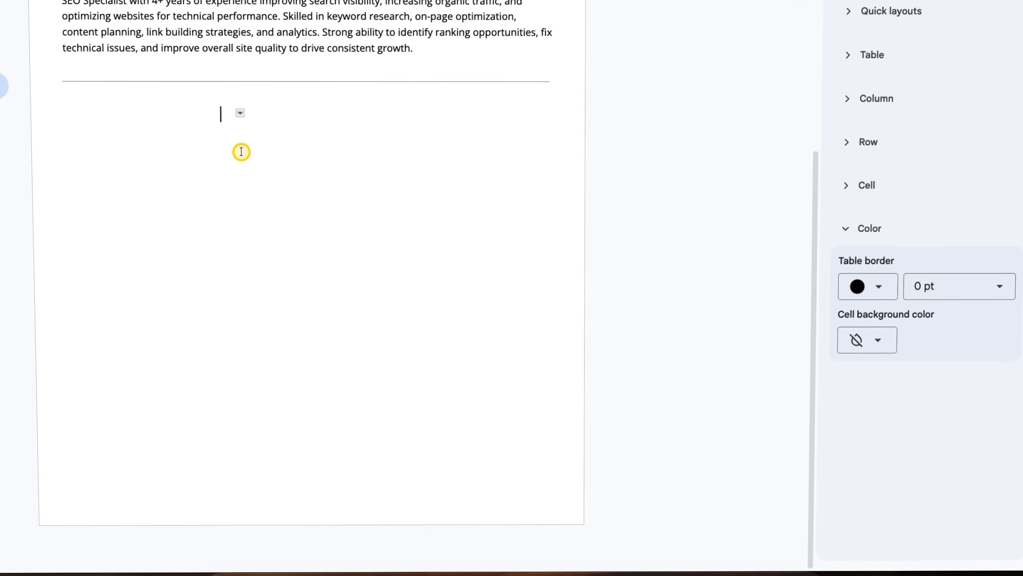
scroll(238, 153, "up", 2)
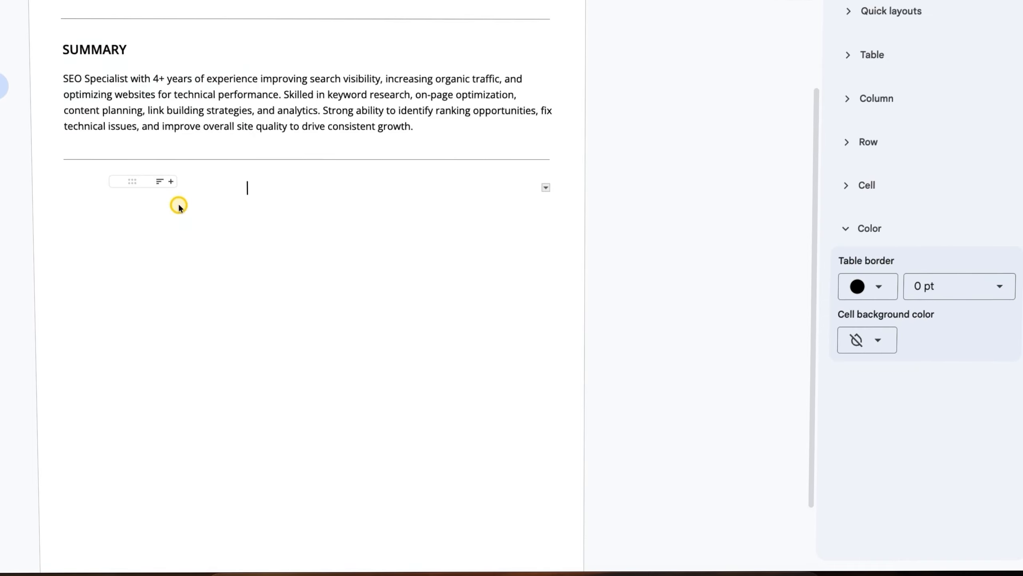
left_click(224, 198)
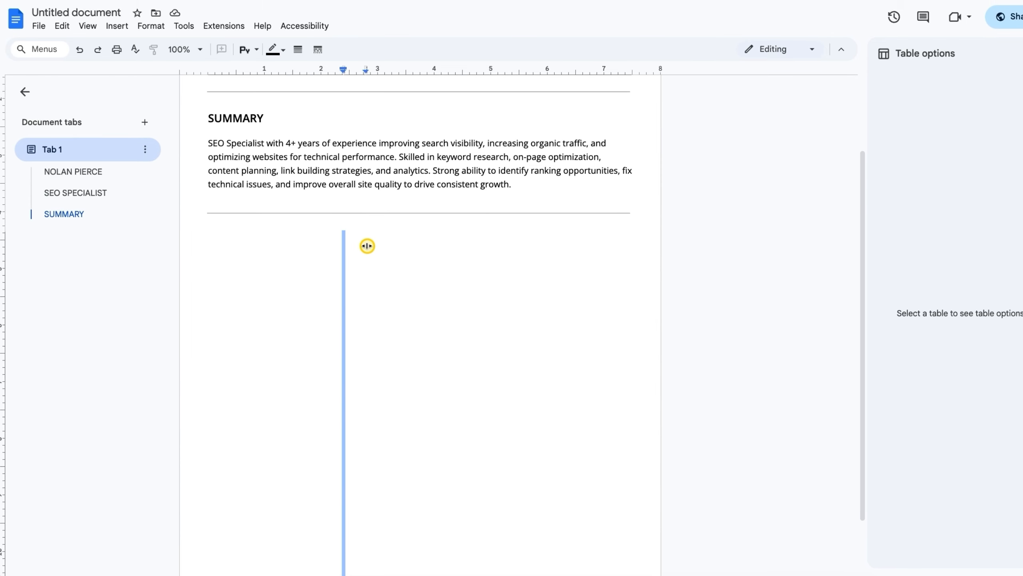
left_click(367, 246)
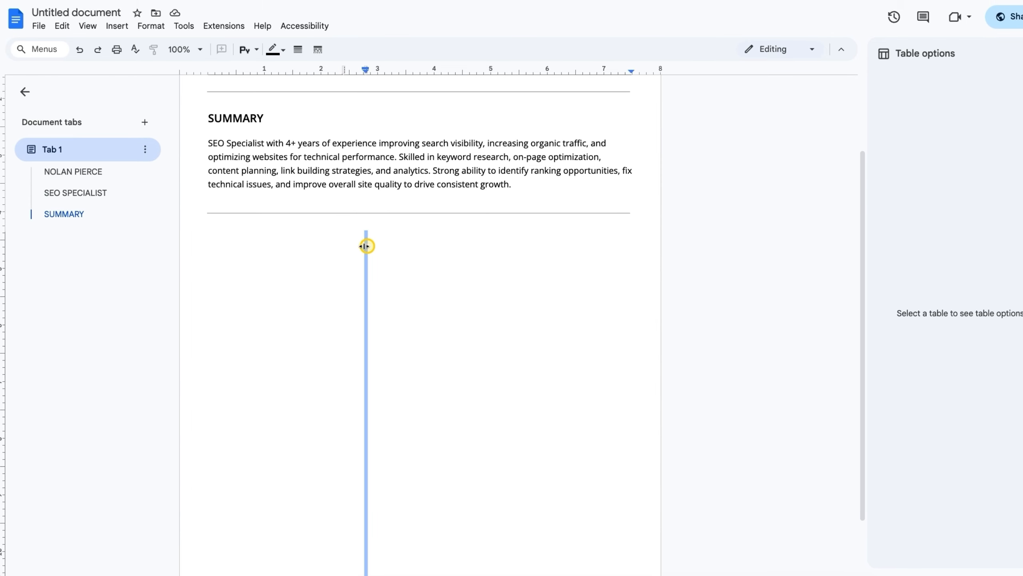
left_click(344, 247)
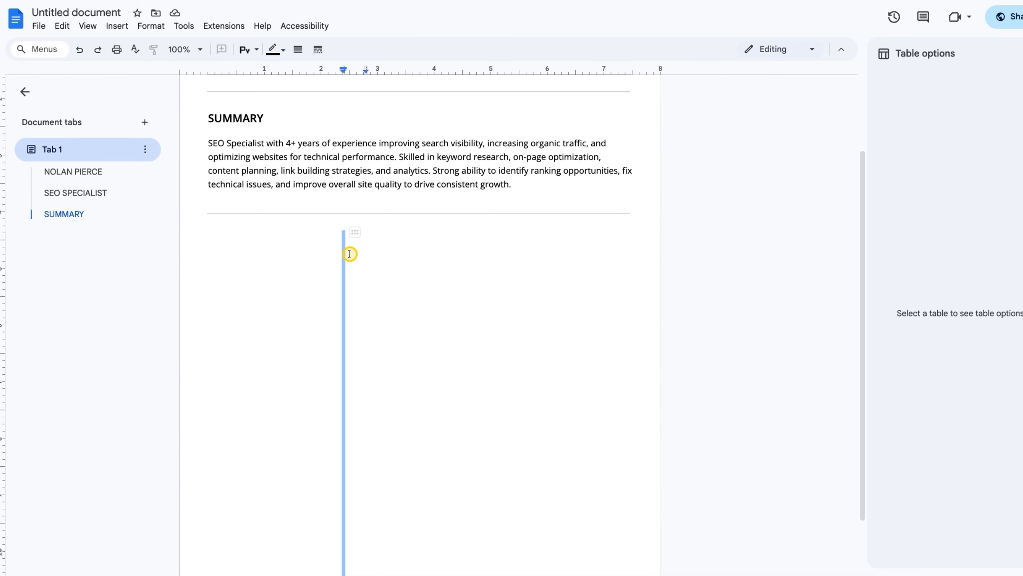
left_click(298, 49)
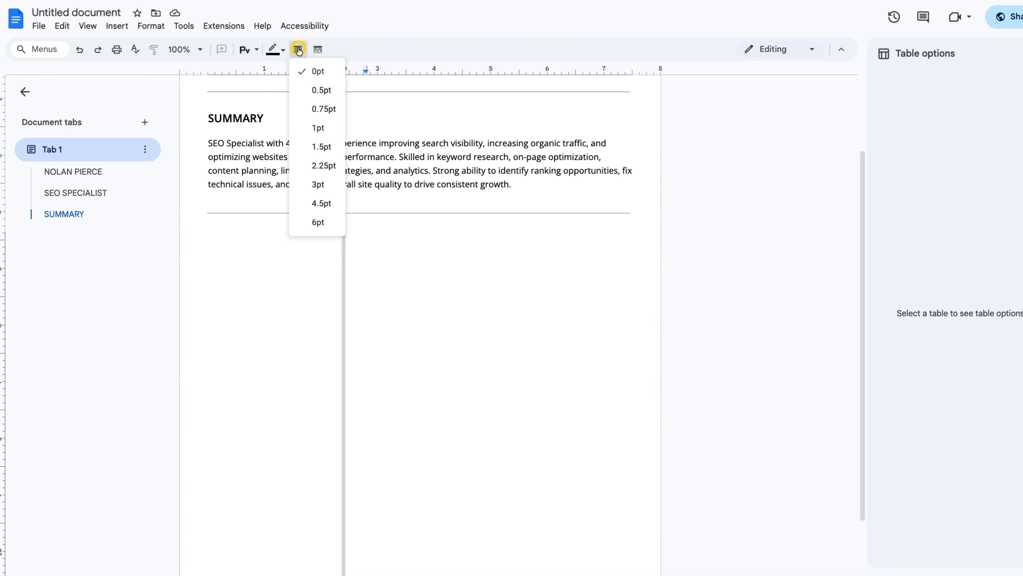
left_click(310, 126)
Paste the SUMMARY heading into the first table cell and retype it as CONTACTS
left_click(267, 241)
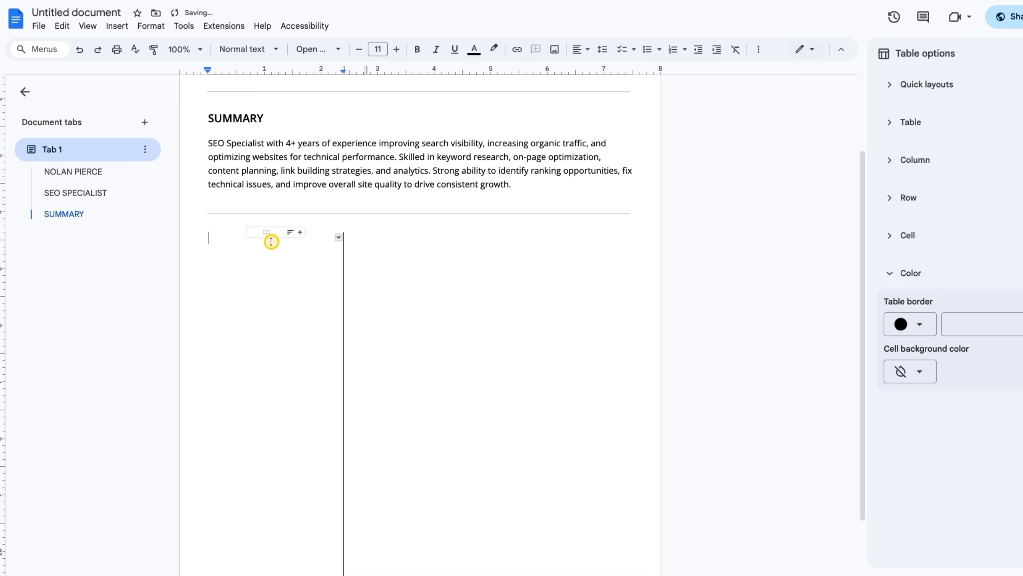
double_click(218, 117)
key("ctrl+c")
left_click(229, 235)
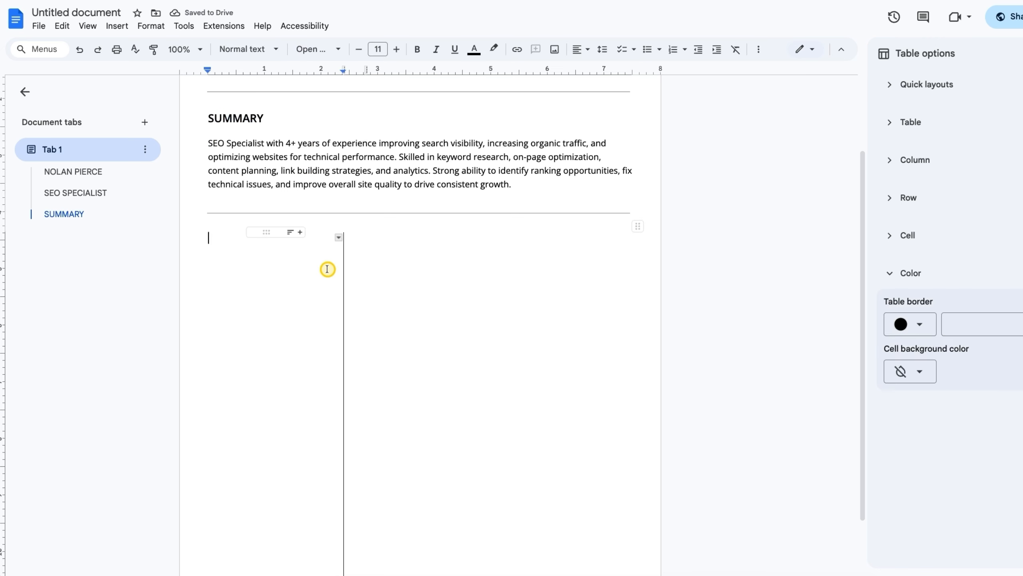
key("ctrl+v")
key("shift+Home")
type("CON")
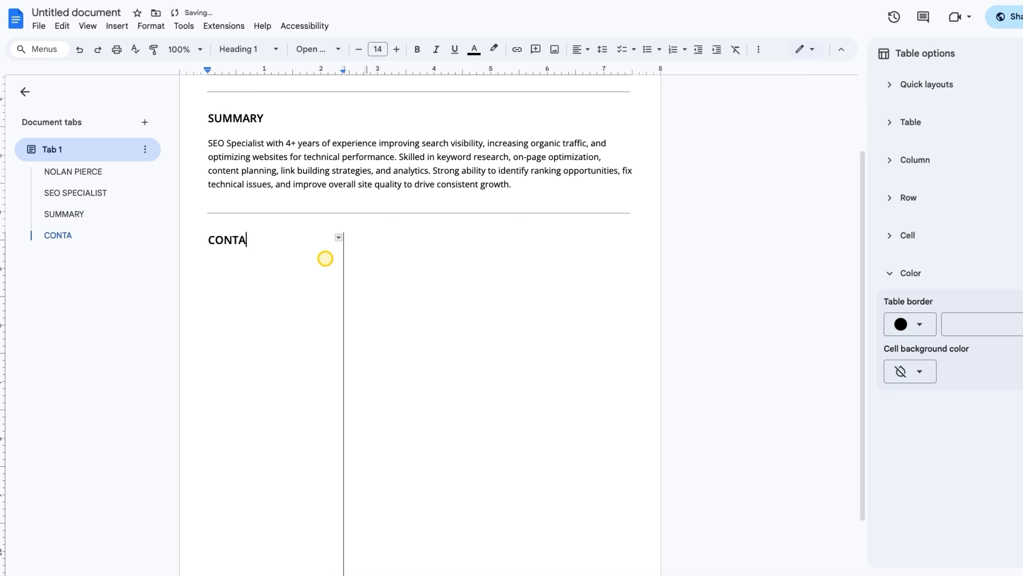
type("TACTS")
key("Return")
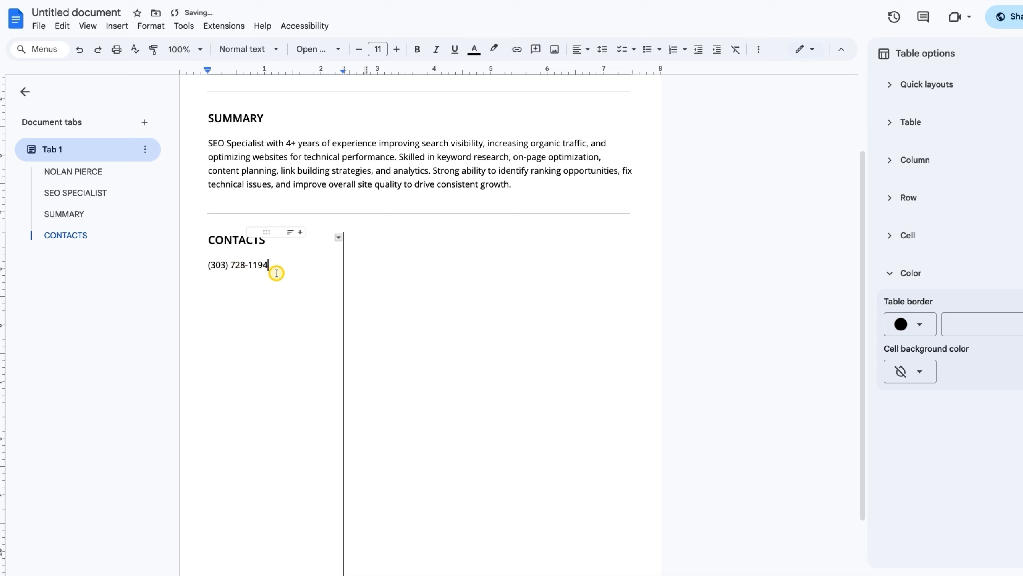
Add the phone number and e-mail address lines below CONTACTS
key("Return")
key("Return")
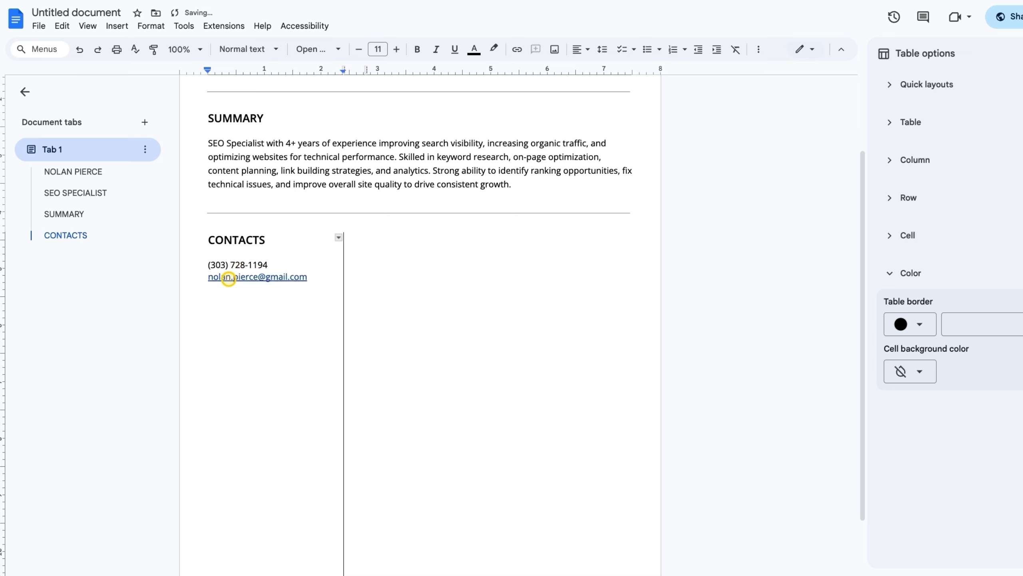
Remove the hyperlink from the e-mail address and add the website and city line
left_click(297, 278)
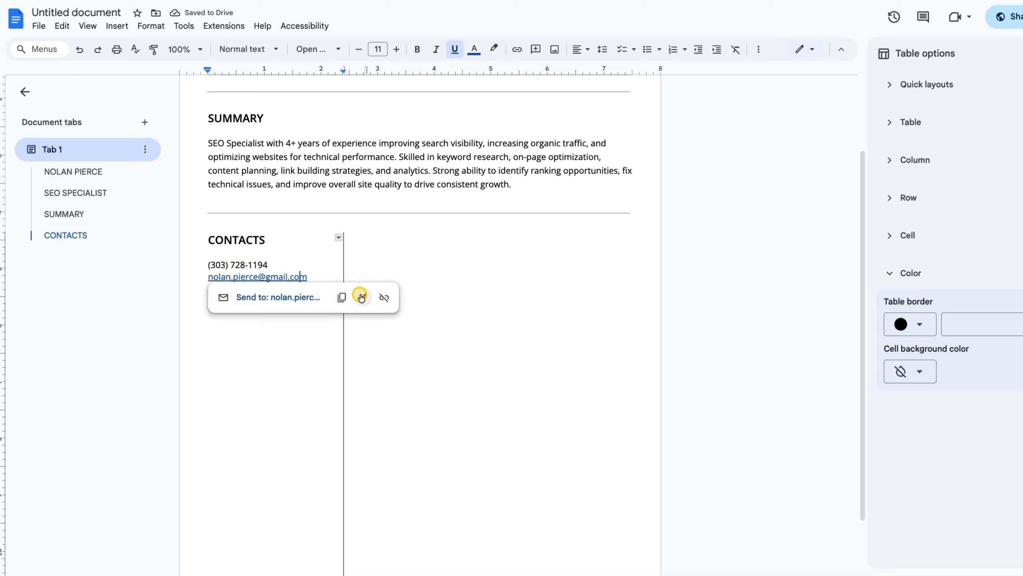
left_click(385, 299)
left_click(252, 290)
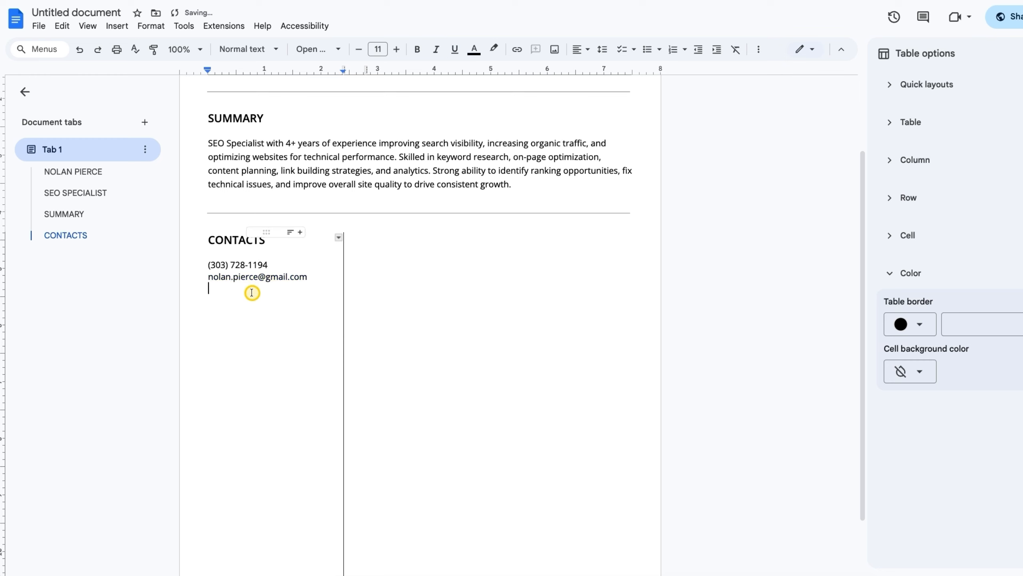
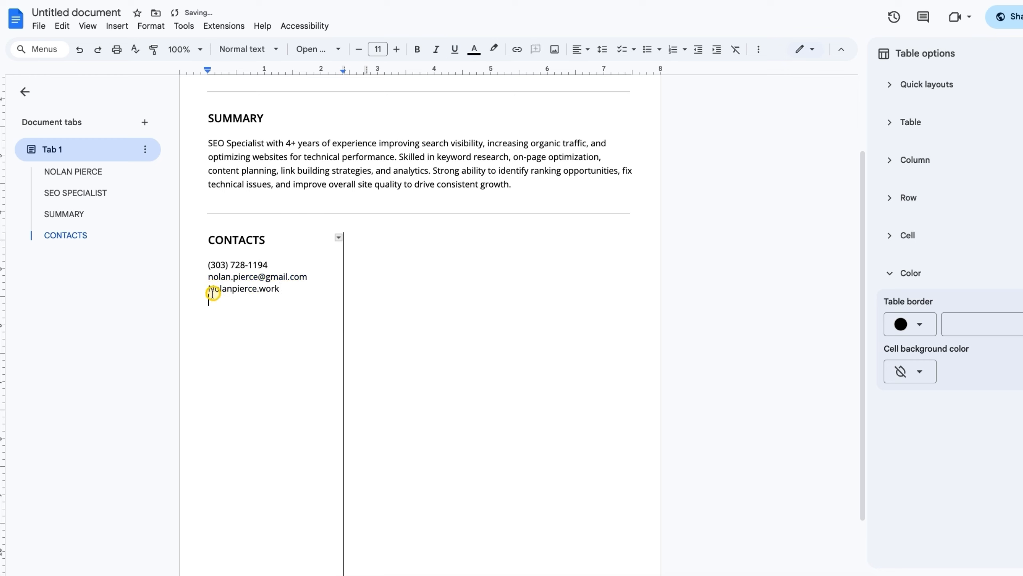
type("Denver, CO")
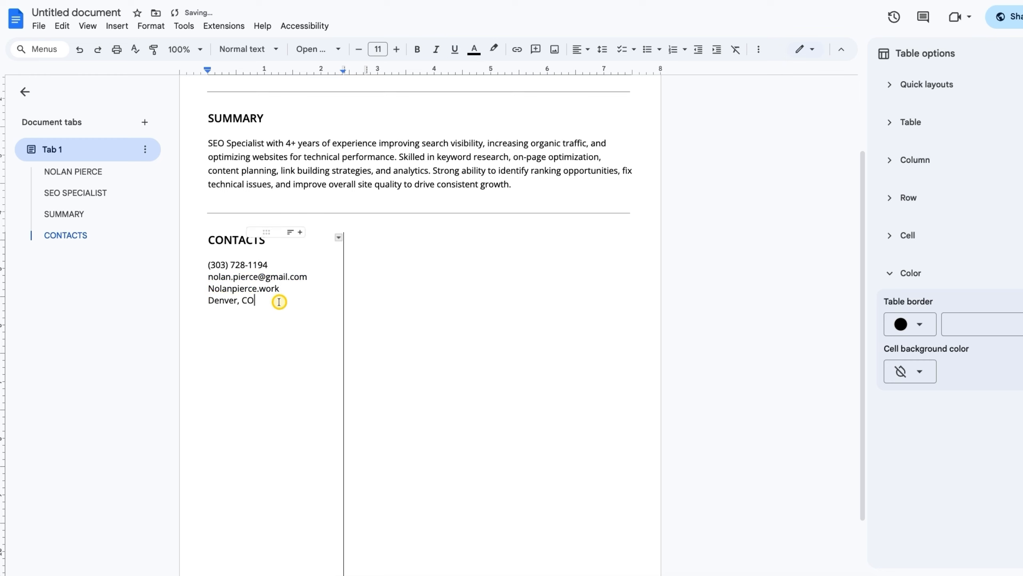
left_click(209, 265)
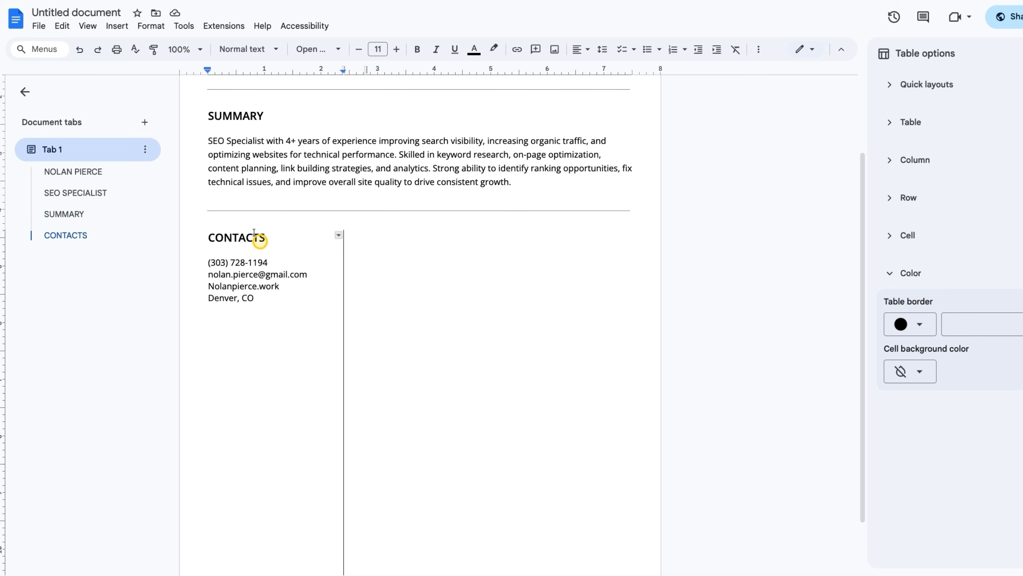
Upload and insert the phone icon image at the start of the phone number line
left_click(116, 26)
mouse_move(134, 45)
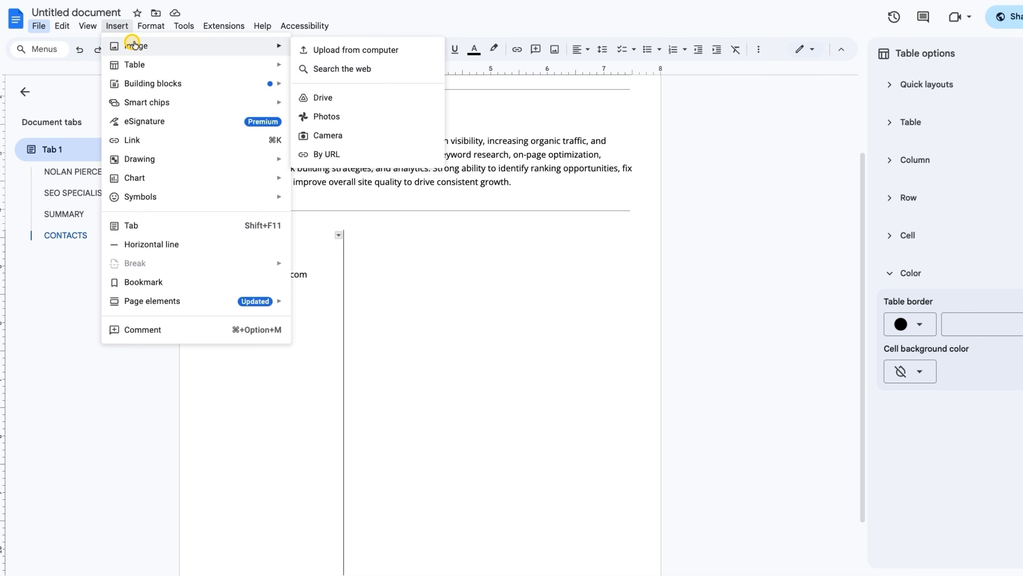
left_click(336, 52)
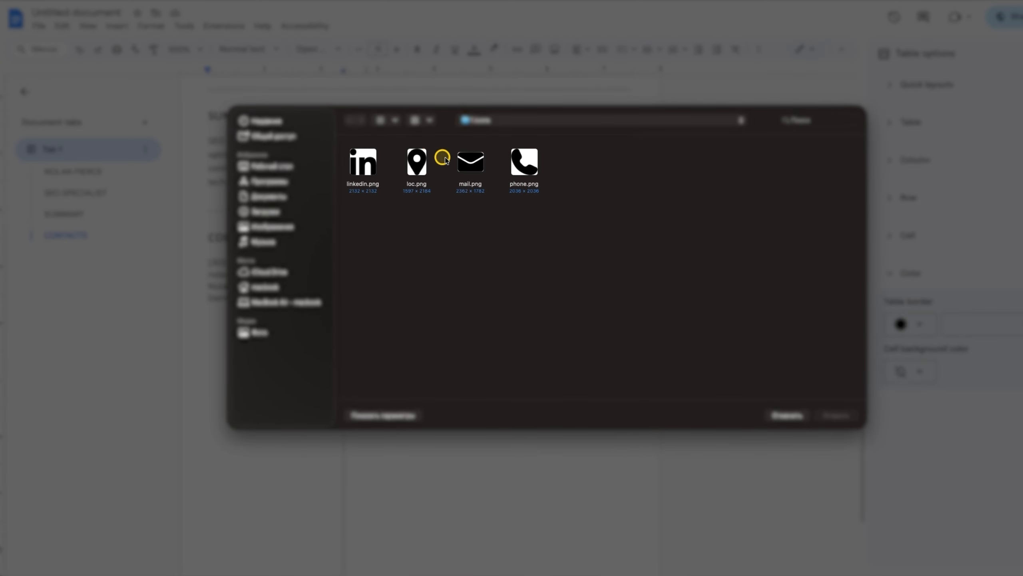
double_click(522, 161)
left_click(268, 317)
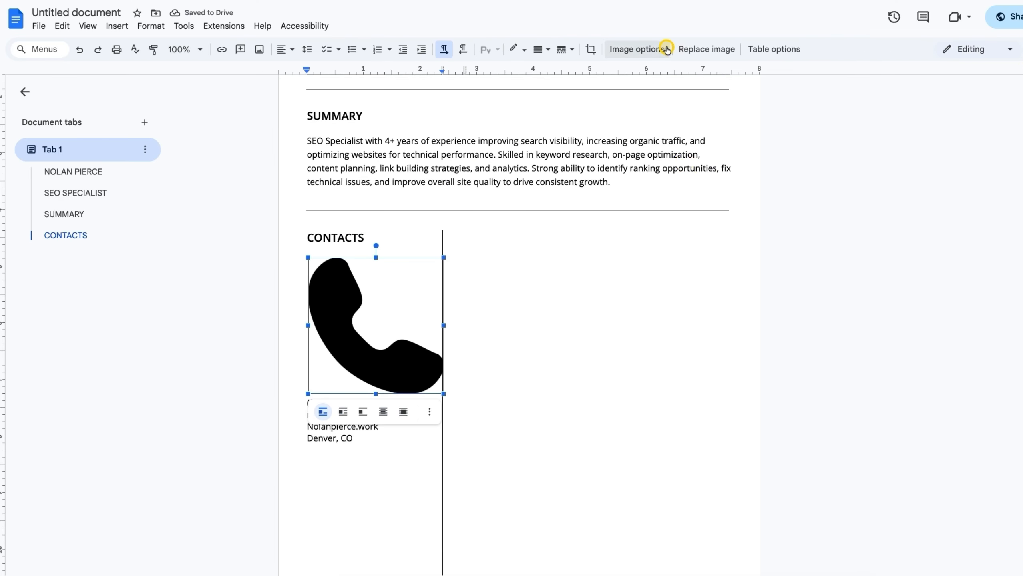
Shrink the phone icon to a width of 0.16 in through Size & rotation
left_click(641, 49)
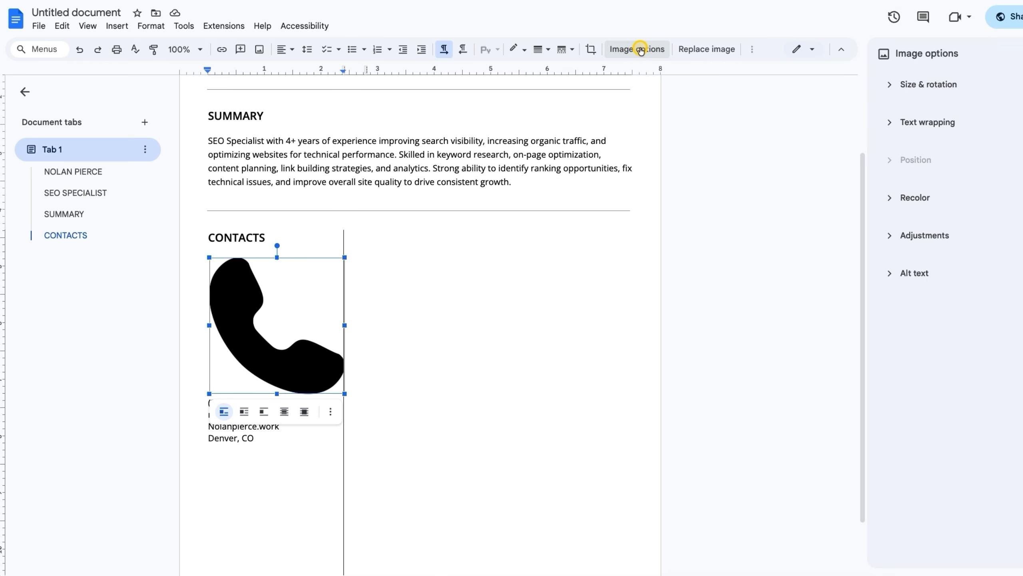
left_click(934, 83)
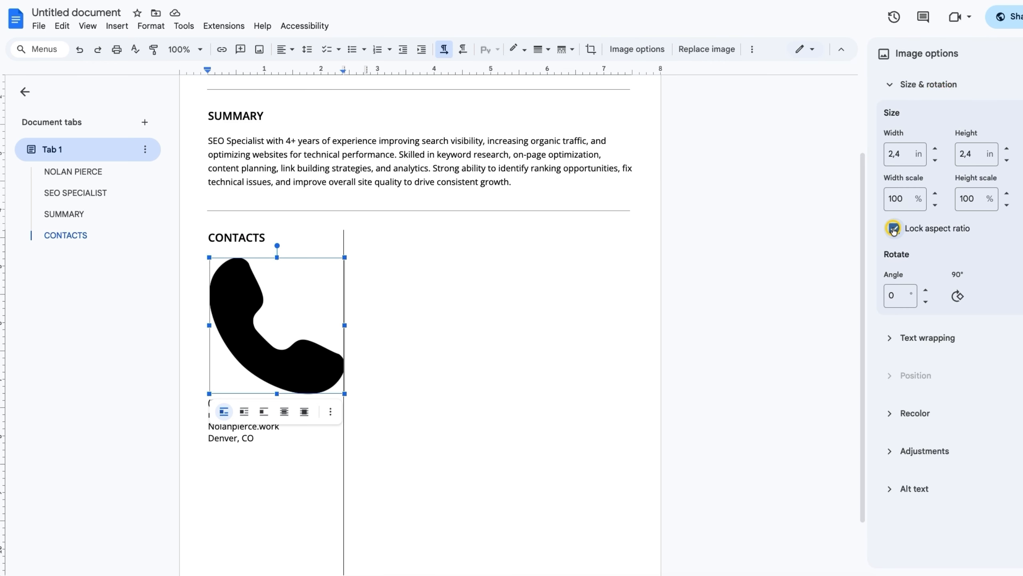
double_click(902, 153)
type("0.16")
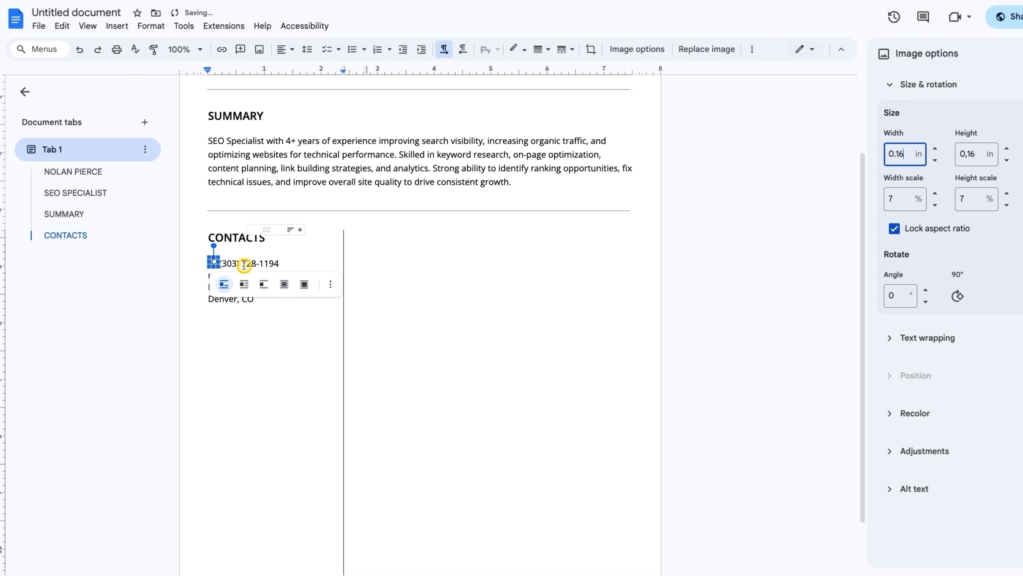
left_click(222, 263)
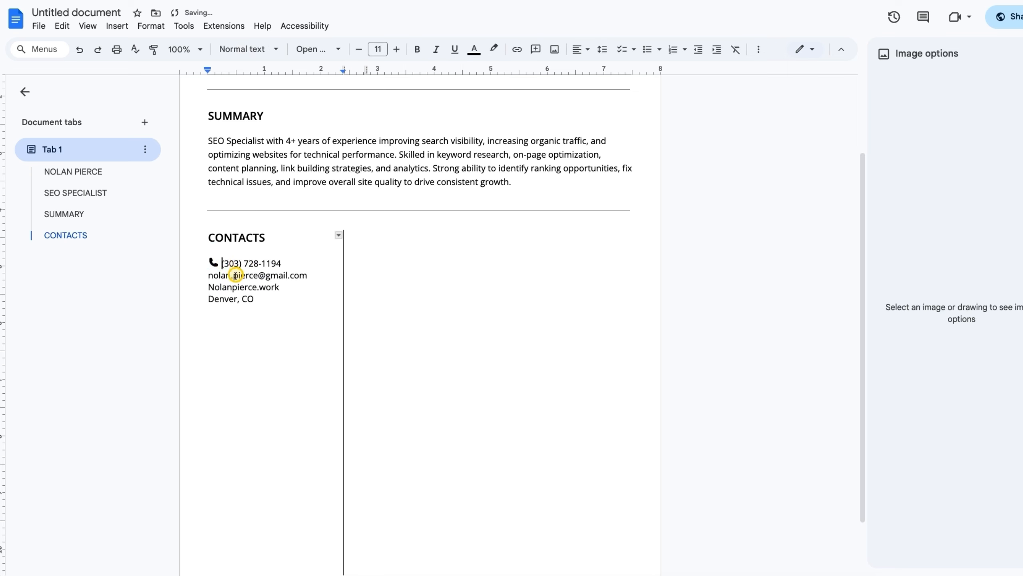
left_click(212, 276)
Insert the mail icon before the e-mail line and set its width to 0,17 in
left_click(117, 25)
mouse_move(125, 44)
left_click(362, 49)
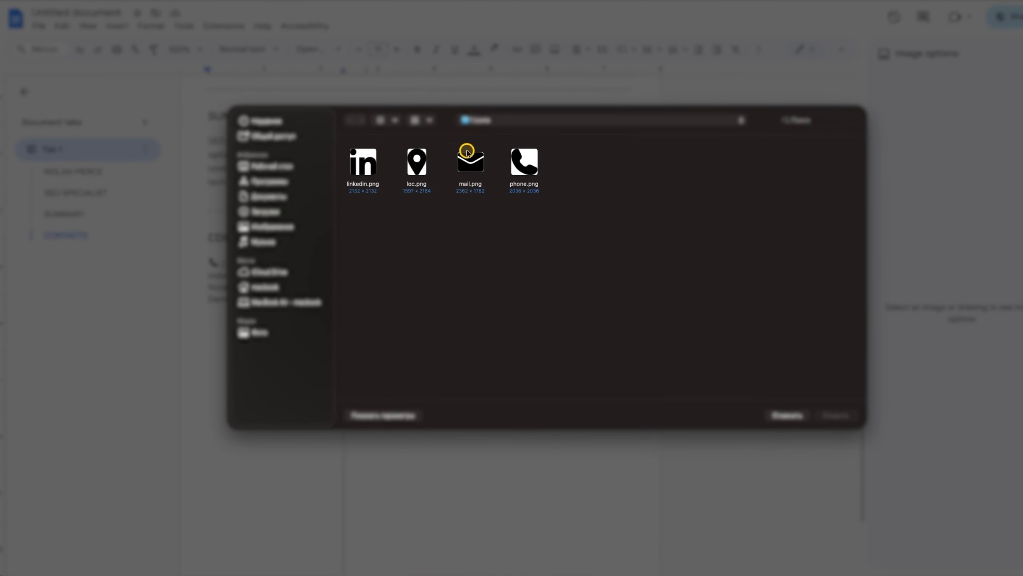
double_click(468, 153)
left_click(915, 84)
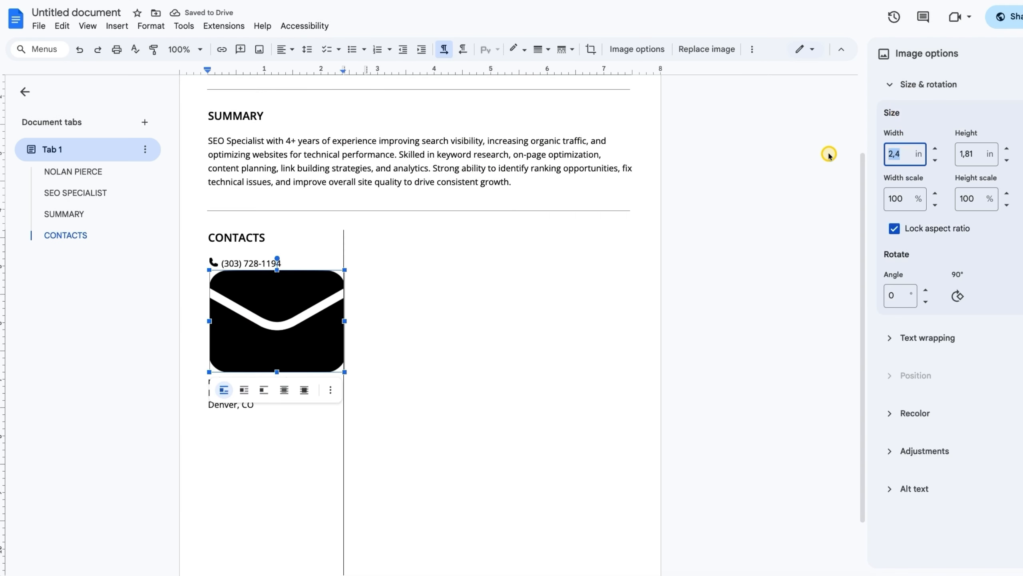
type("0,17")
left_click(223, 275)
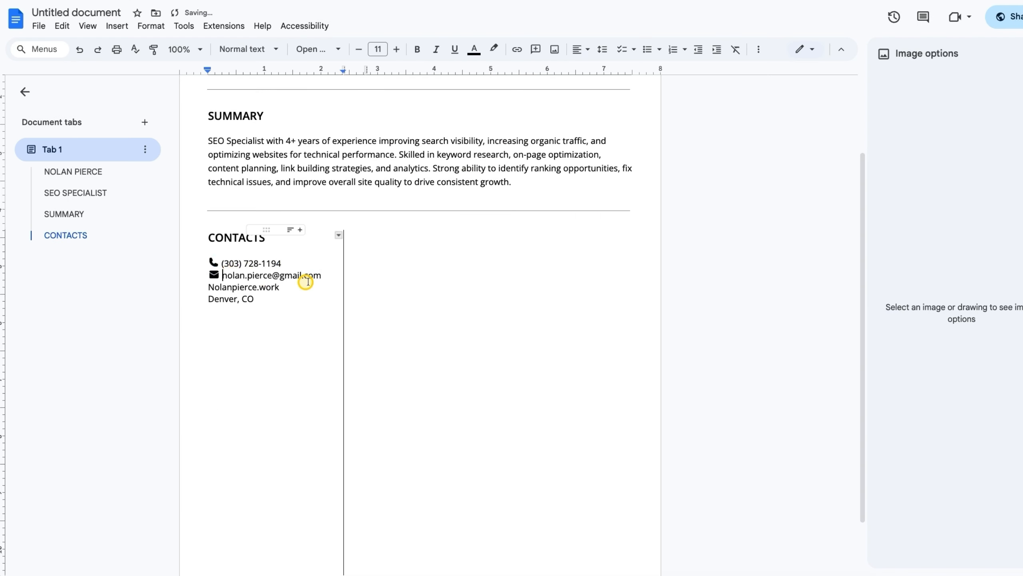
Insert the LinkedIn icon before the website line with a width of 0,17 in
left_click(208, 289)
left_click(116, 25)
mouse_move(174, 44)
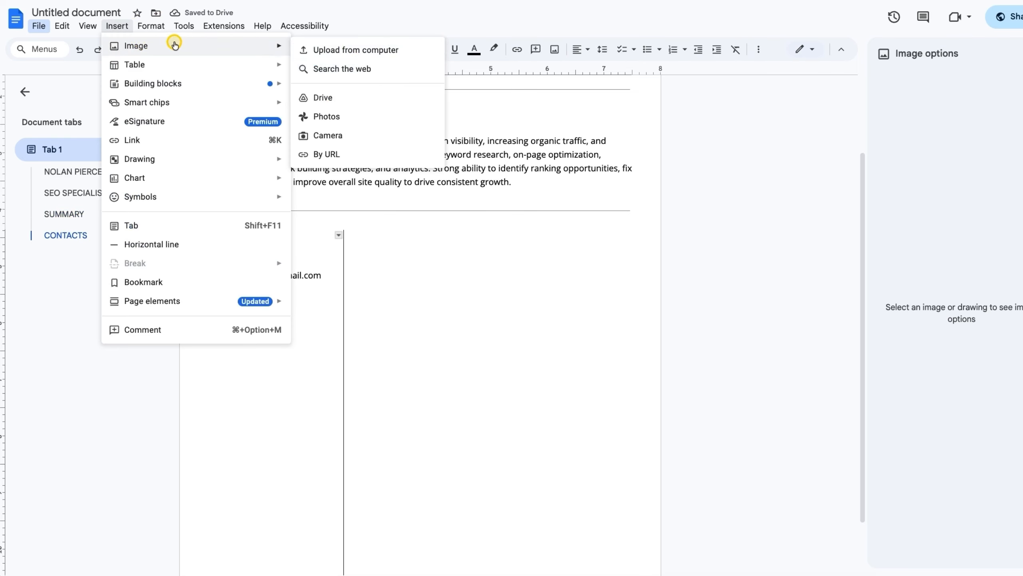
left_click(356, 49)
double_click(365, 164)
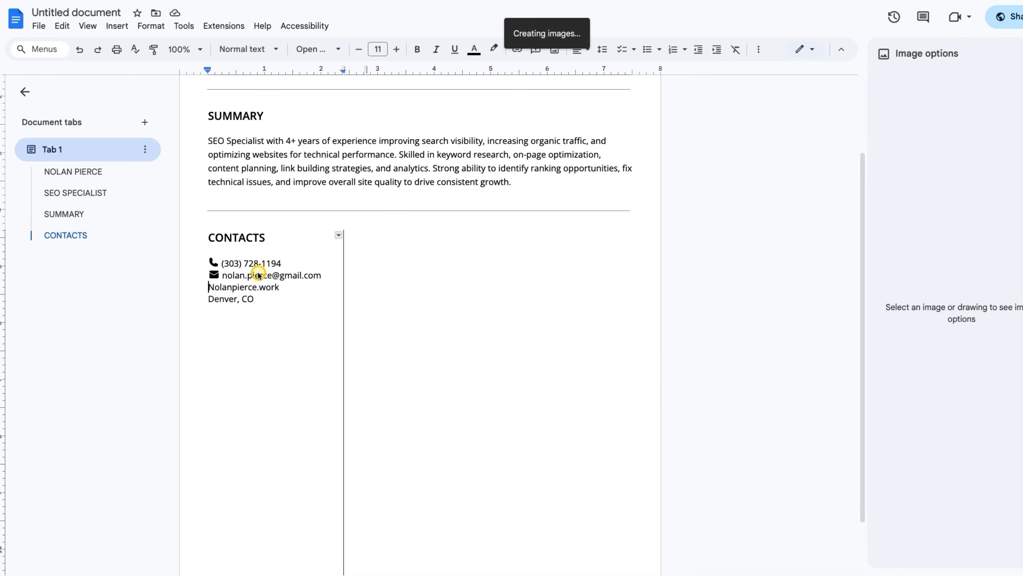
left_click(963, 85)
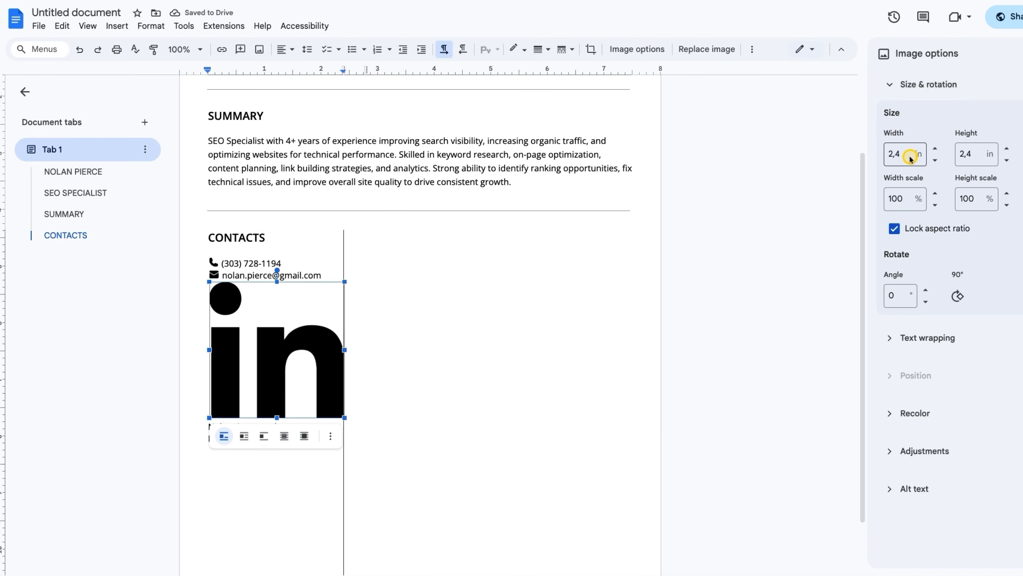
left_click_drag(910, 158, 783, 135)
type("0,17")
left_click(238, 286)
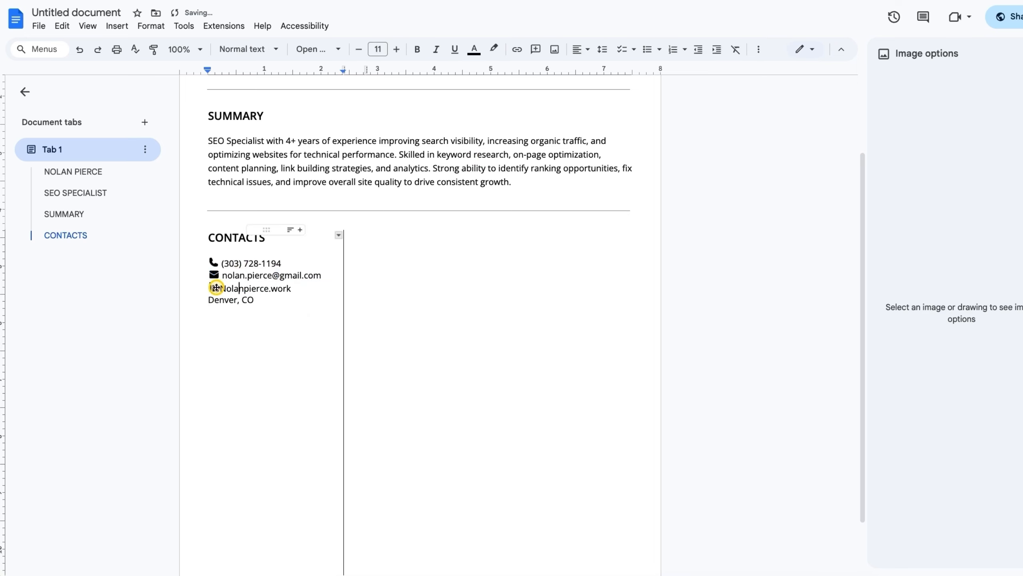
left_click(221, 288)
Insert a 0,17 in location-pin icon before the city line, then add a blank line below
left_click(209, 299)
left_click(117, 27)
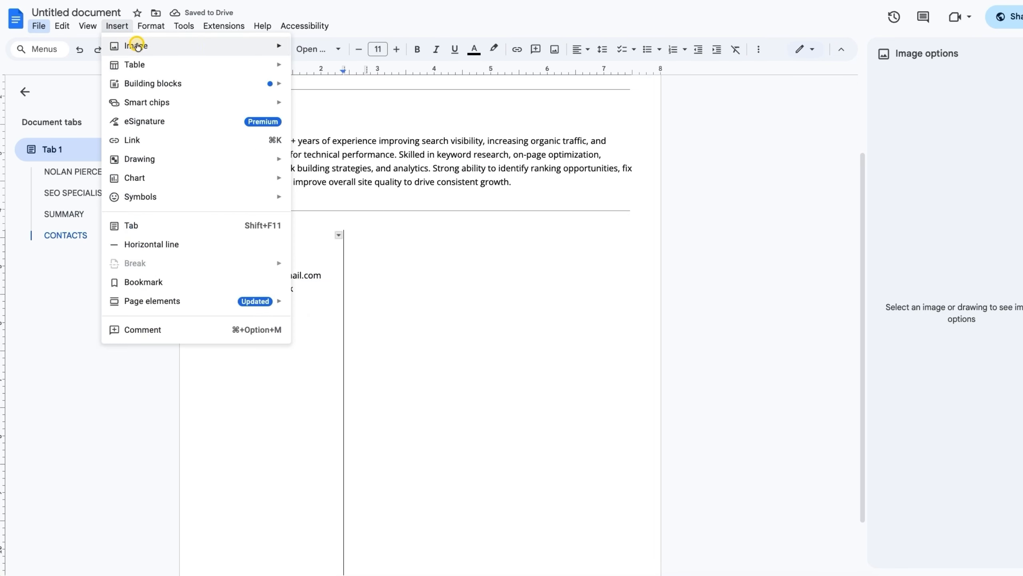
left_click(326, 47)
left_click(415, 161)
left_click(836, 415)
left_click(906, 94)
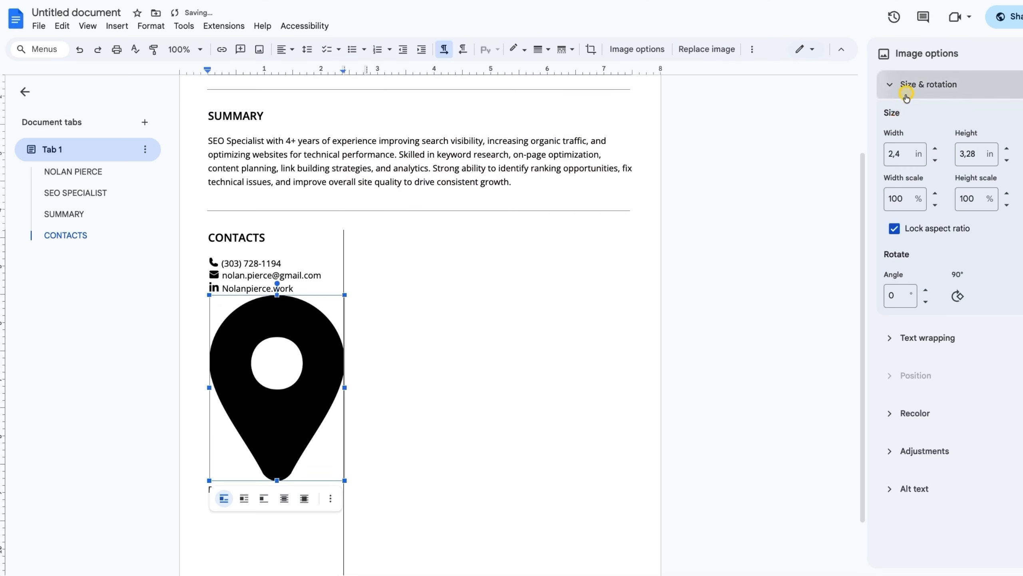
left_click_drag(909, 154, 891, 154)
type("0,17")
left_click(229, 302)
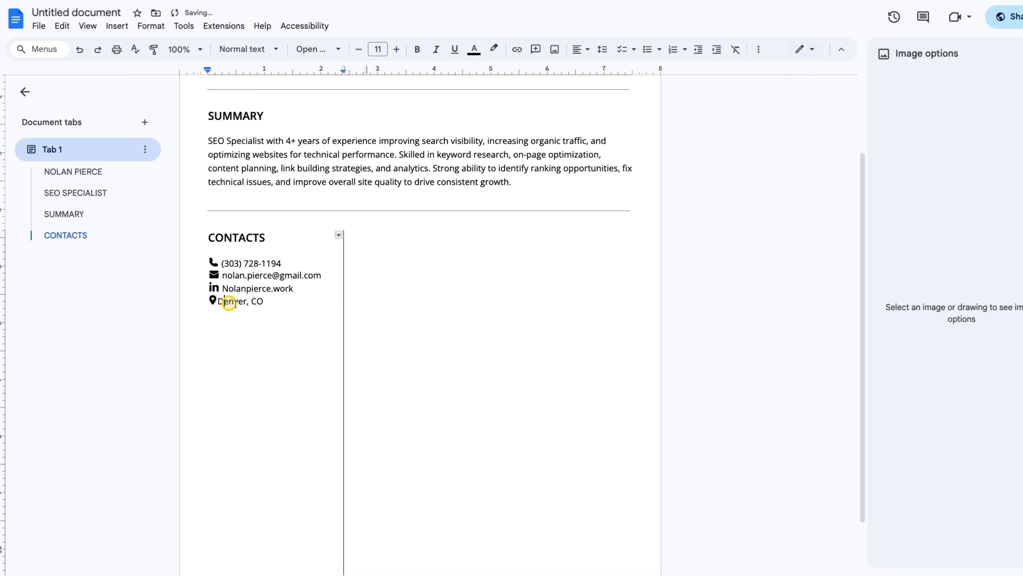
key("Left")
left_click(289, 305)
key("Return")
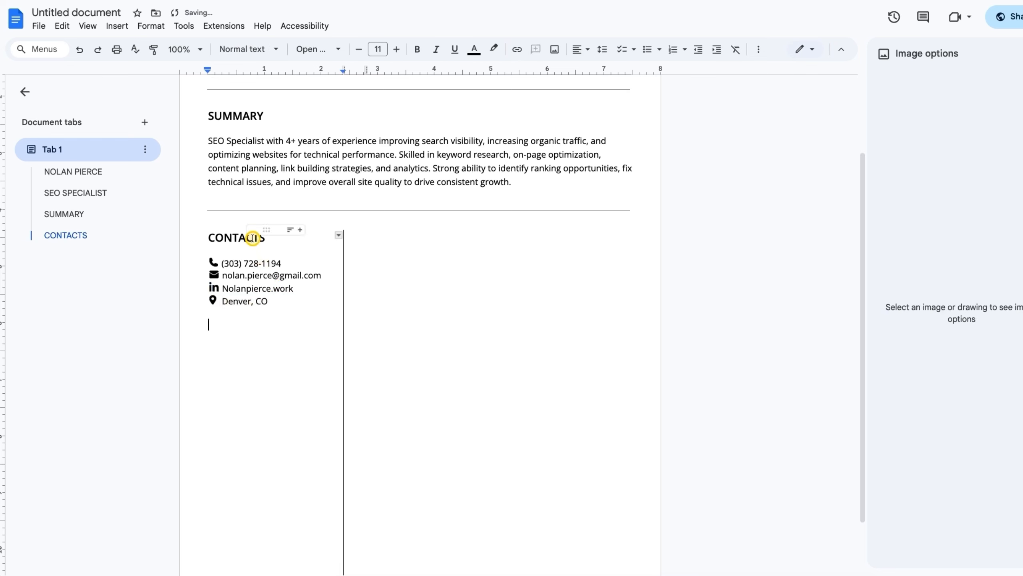
Add an EDUCATION heading copied from CONTACTS, with a blank line above it
double_click(253, 237)
key("ctrl+c")
left_click(217, 325)
key("ctrl+v")
double_click(238, 325)
type("EDU")
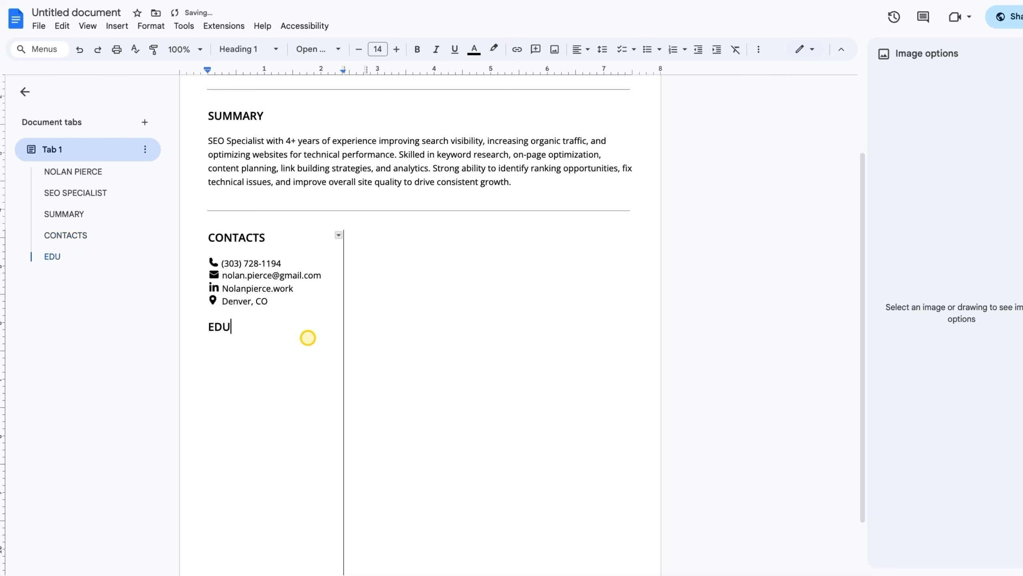
type("CATION")
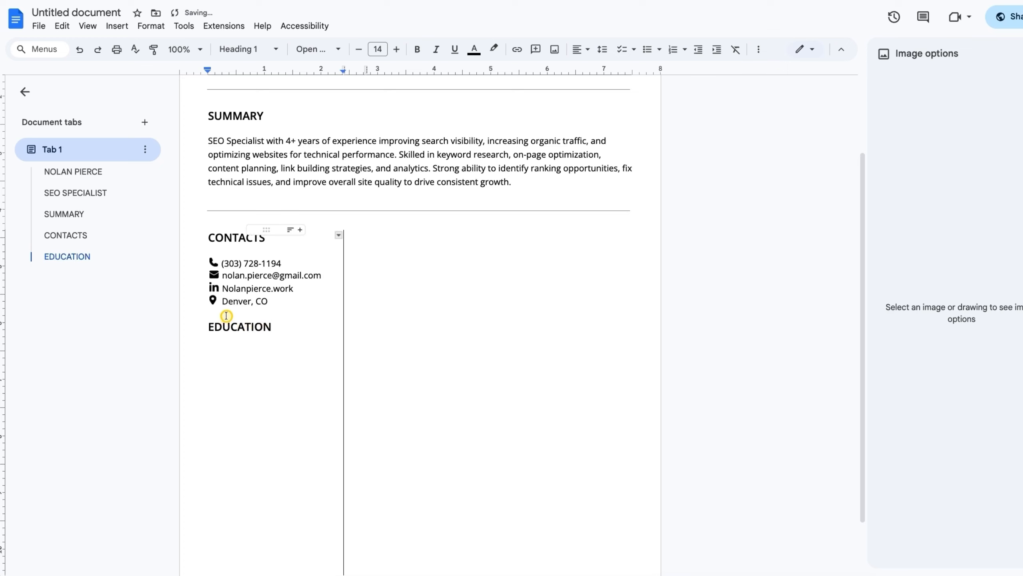
left_click(228, 318)
key("Return")
List B.A. in Marketing, Arizona State University and 2026 on separate lines, with the degree bolded
left_click(304, 349)
key("Return")
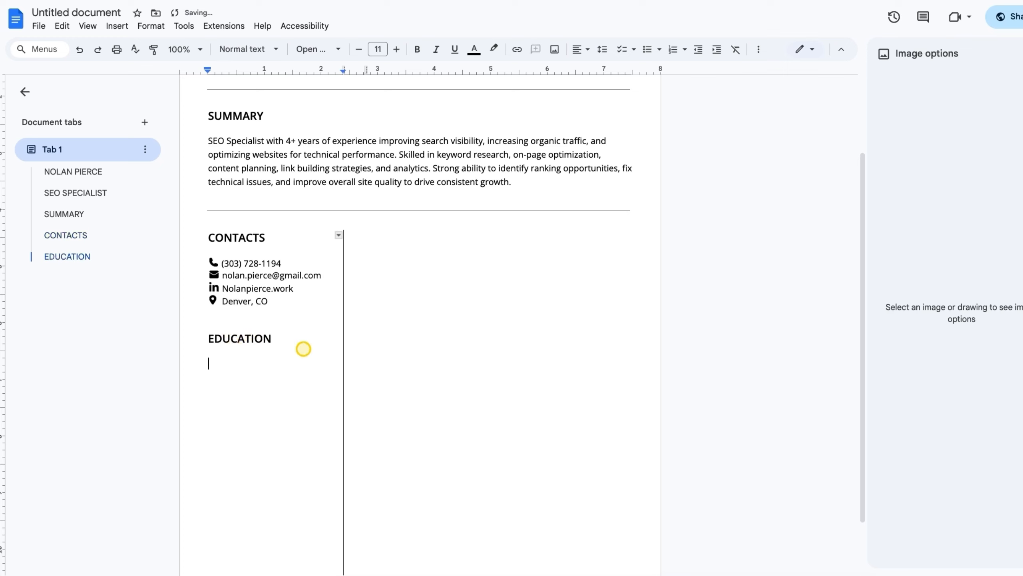
key("ctrl+v")
left_click(281, 365)
key("Return")
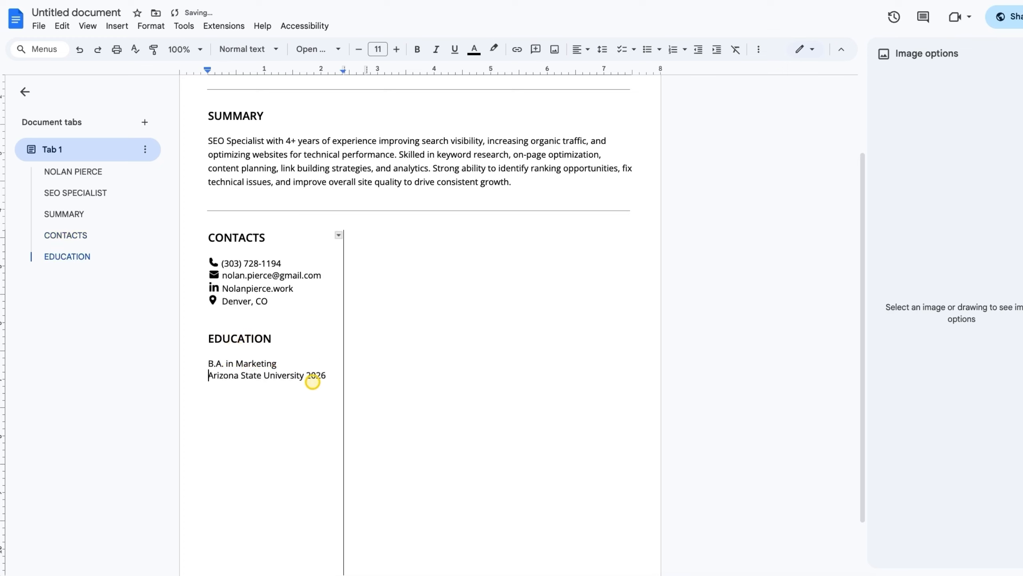
left_click(306, 375)
key("Return")
left_click_drag(277, 364, 210, 364)
left_click(332, 49)
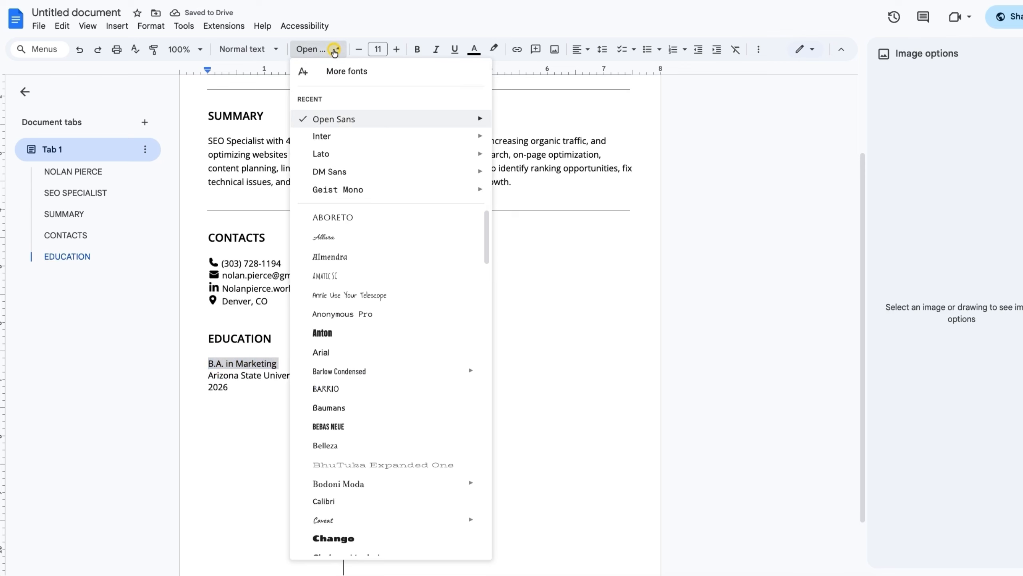
mouse_move(477, 118)
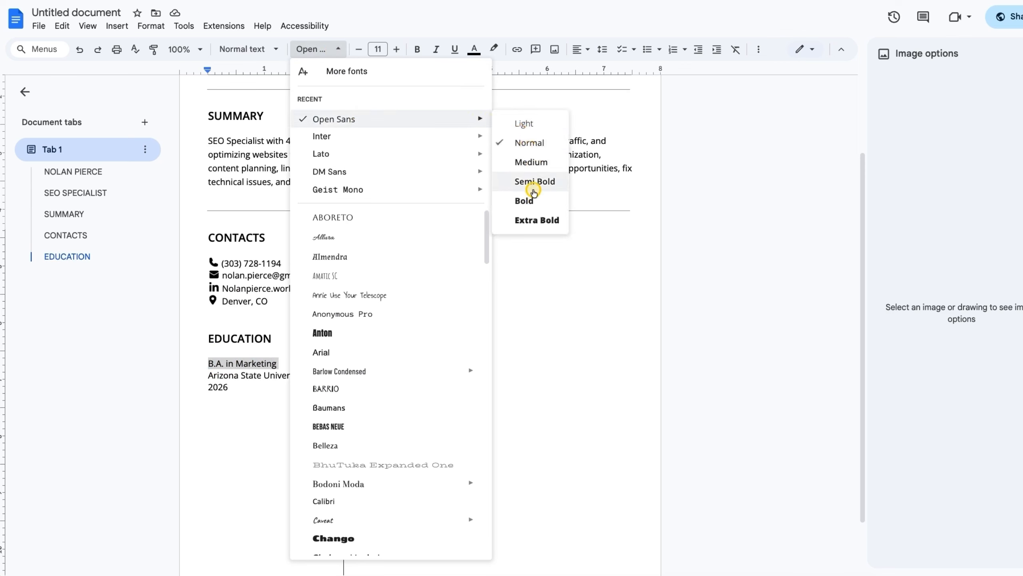
left_click(526, 198)
left_click(263, 384)
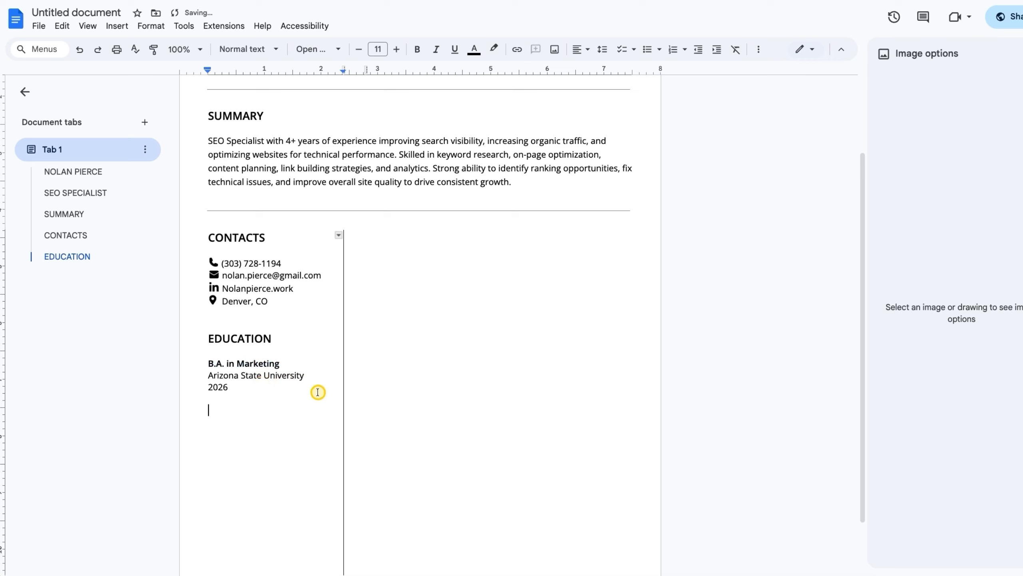
Add a CORE SKILLS heading followed by the pasted ten-item skills list
double_click(219, 338)
left_click(226, 410)
key("ctrl+v")
left_click(234, 397)
key("Return")
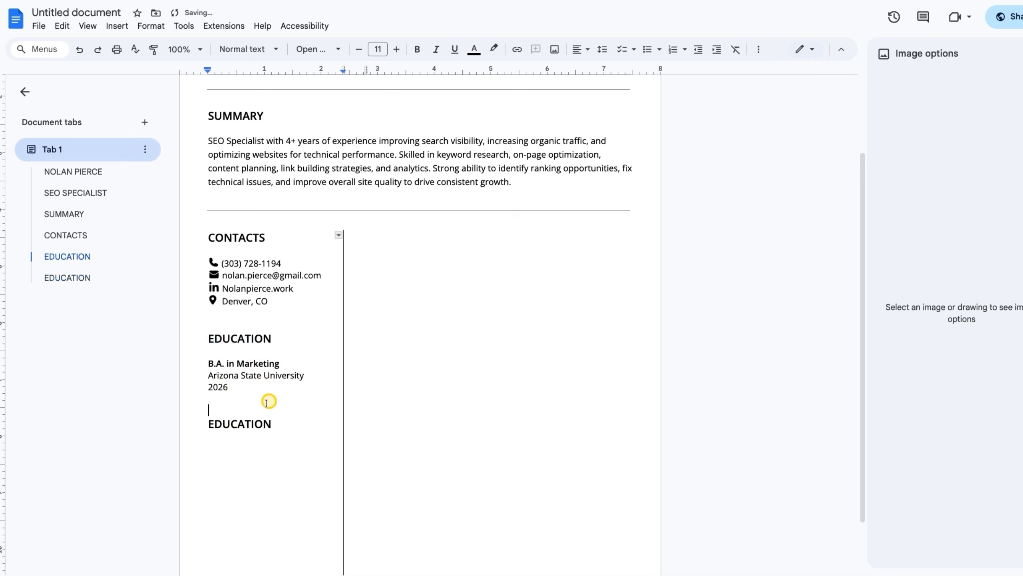
scroll(258, 418, "down", 2)
double_click(237, 353)
type("CORE")
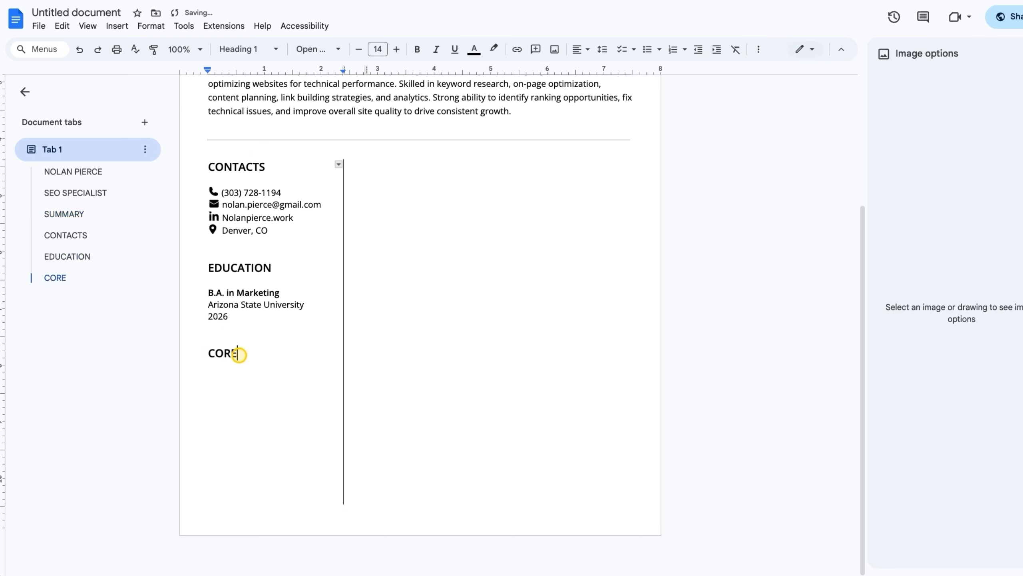
type(" SKILLS")
key("Return")
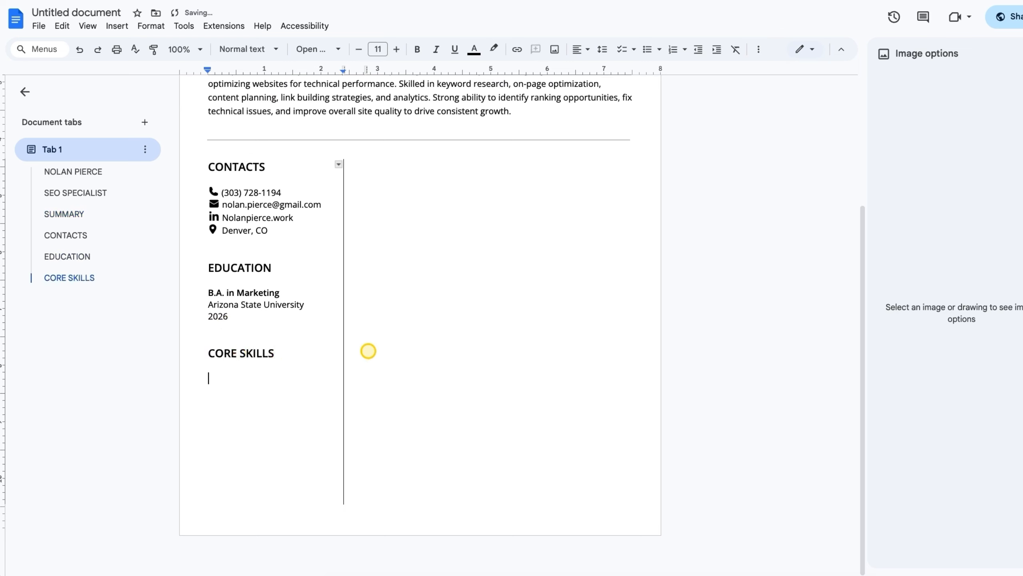
key("ctrl+v")
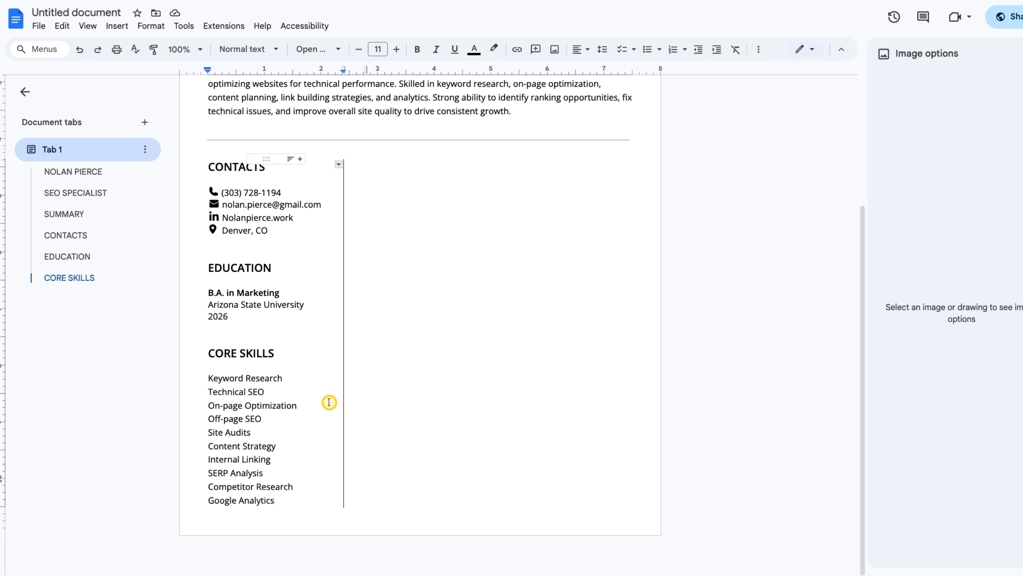
scroll(332, 342, "up", 1)
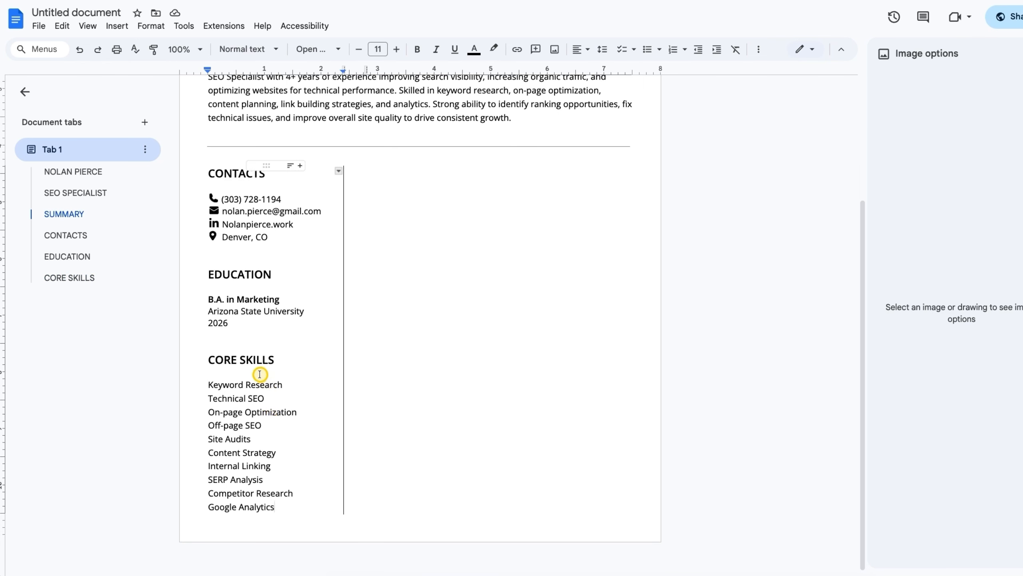
left_click_drag(248, 323, 208, 283)
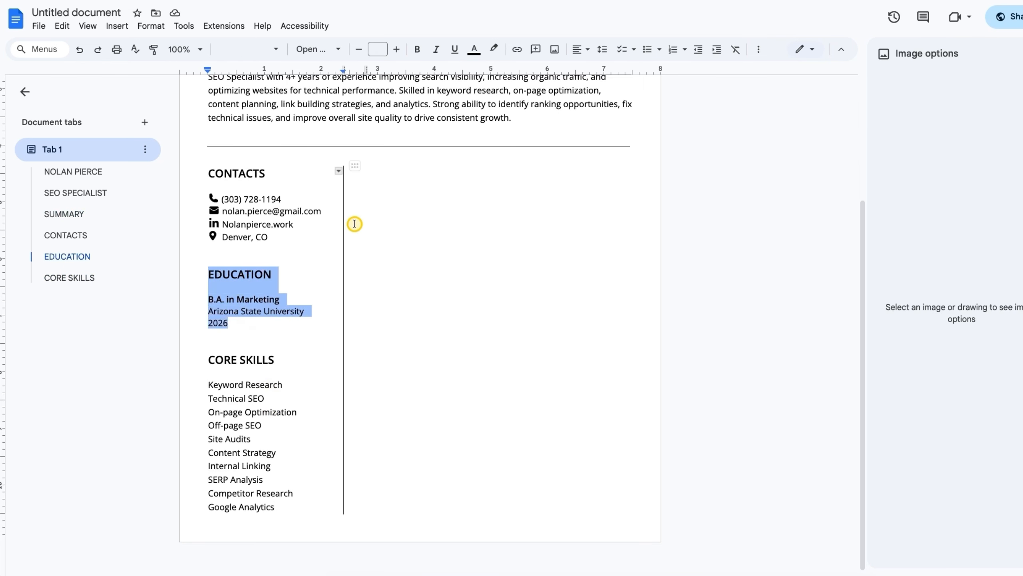
Copy the EDUCATION section into the right column and retitle it PROFESSIONAL EXPERIENCE
left_click(387, 183)
key("ctrl+v")
key("ctrl+z")
key("ctrl+v")
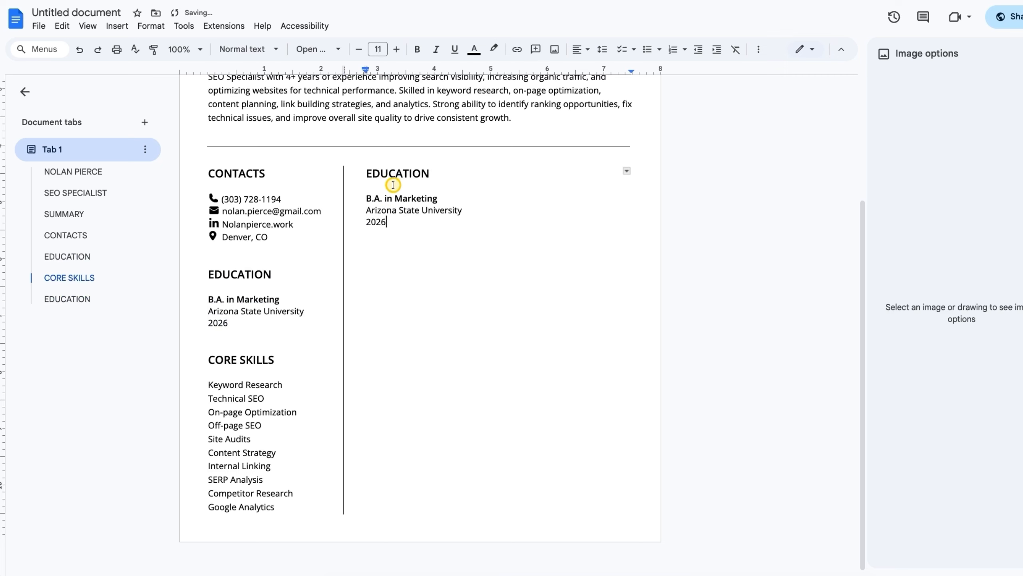
double_click(401, 173)
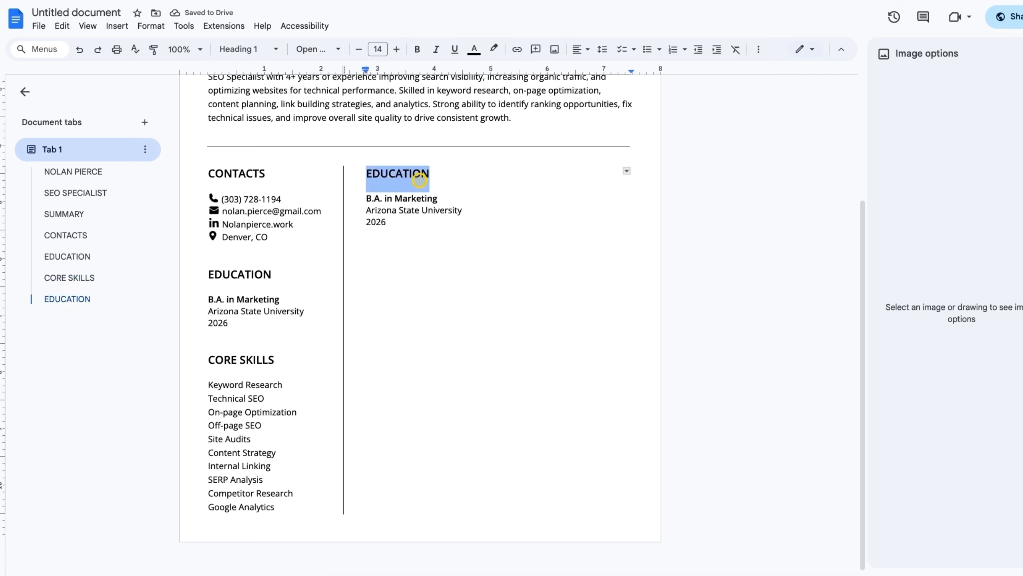
type("PROFESSIONAL EXPERIENCE")
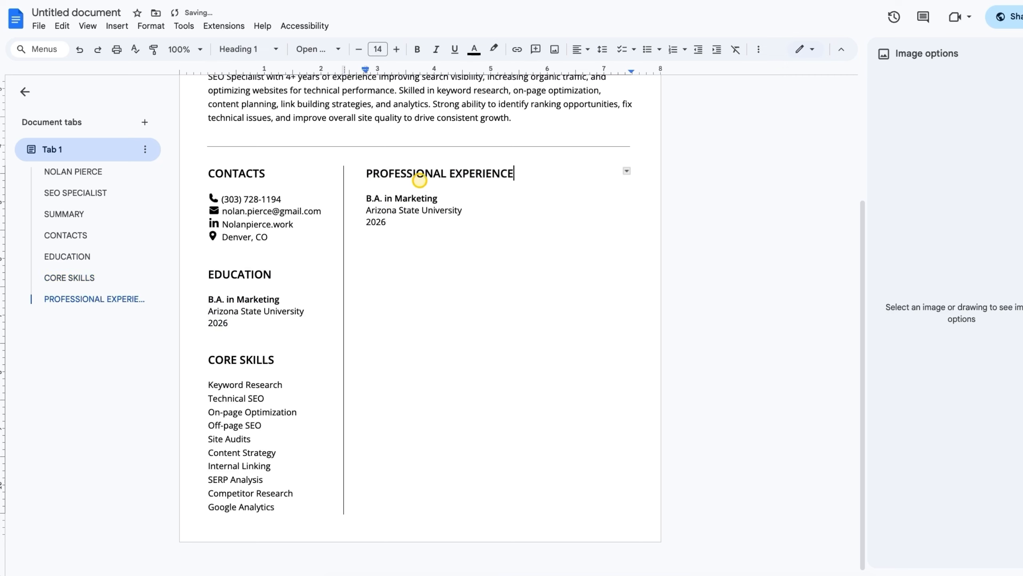
Replace the body with the Skyline Growth Agency job line and a normal-weight 2021–Present line
left_click(476, 217)
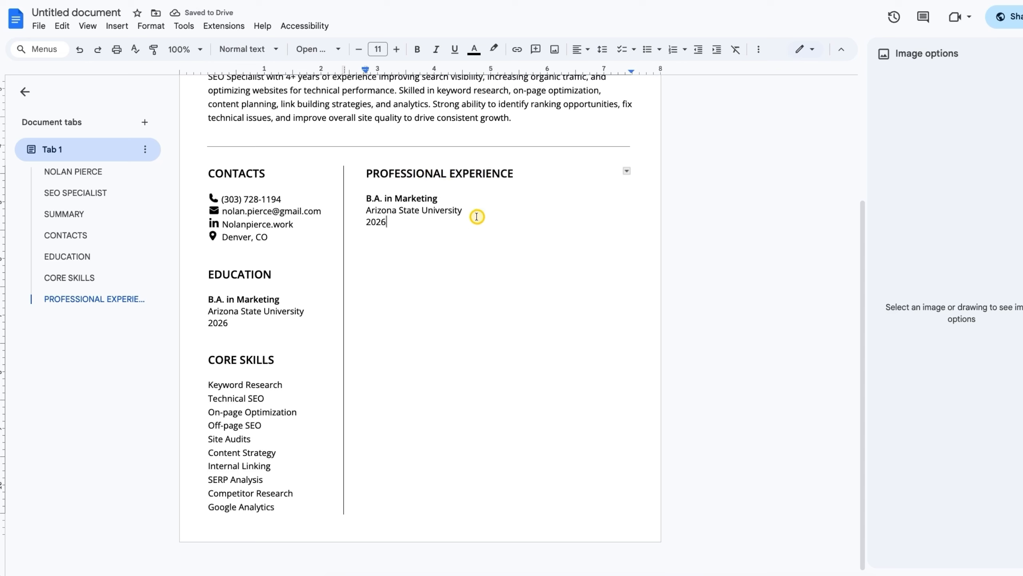
left_click_drag(387, 221, 367, 198)
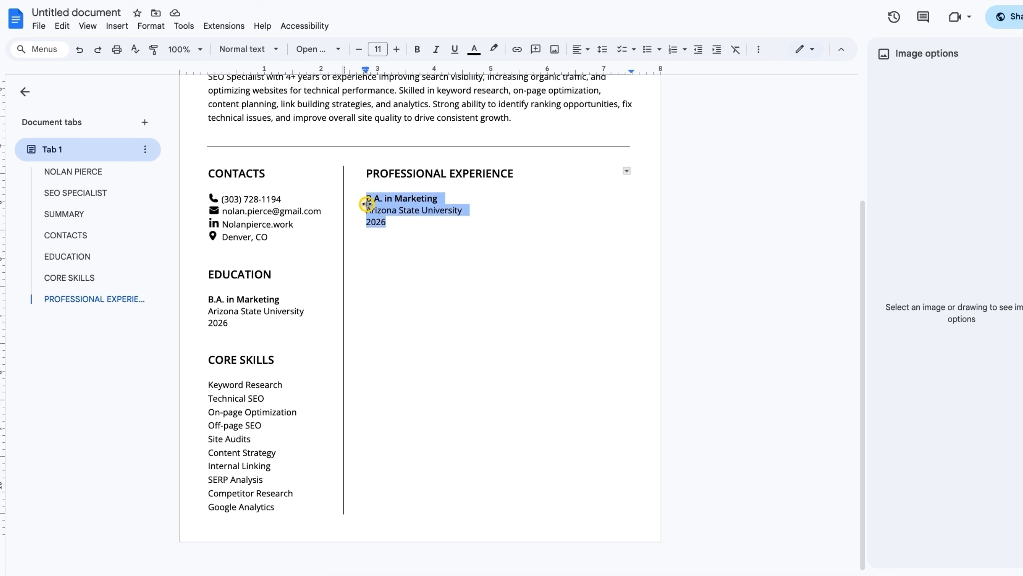
key("ctrl+v")
left_click(520, 199)
key("Return")
left_click_drag(432, 209, 365, 209)
left_click(318, 48)
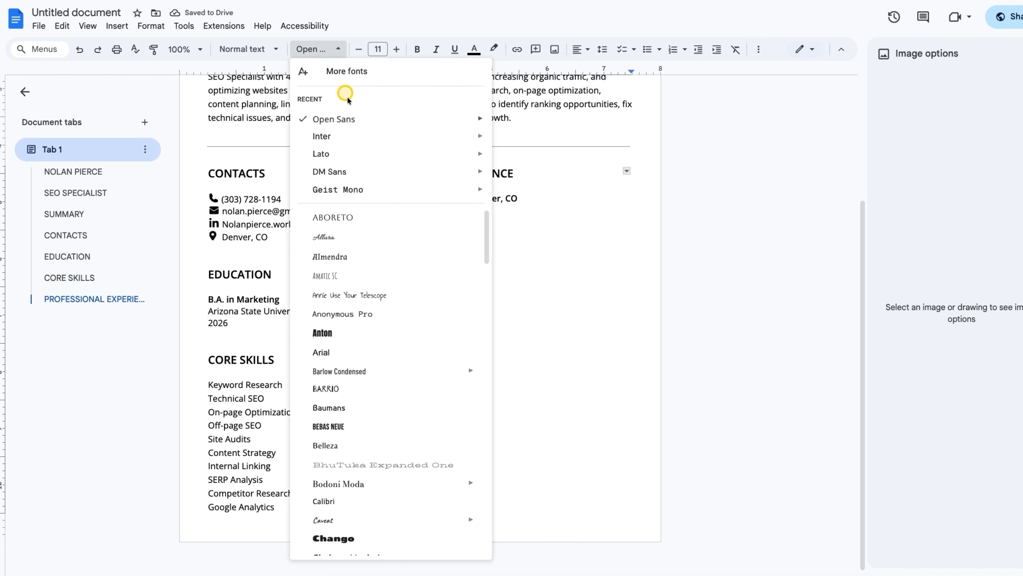
mouse_move(343, 119)
left_click(528, 153)
left_click(447, 215)
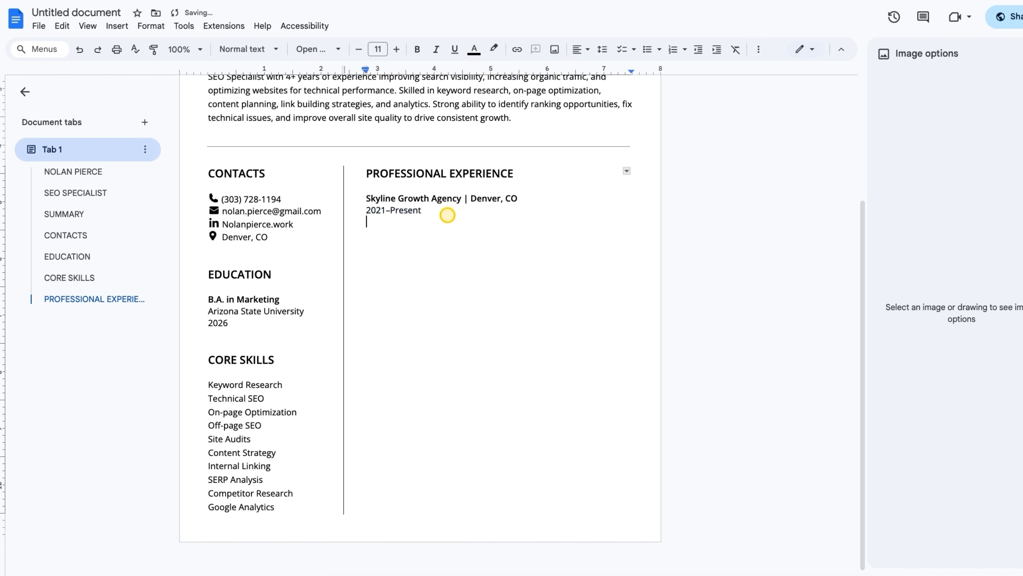
Paste the Skyline achievements paragraph as a bulleted item with a slightly reduced indent
key("ctrl+v")
left_click_drag(576, 319, 366, 233)
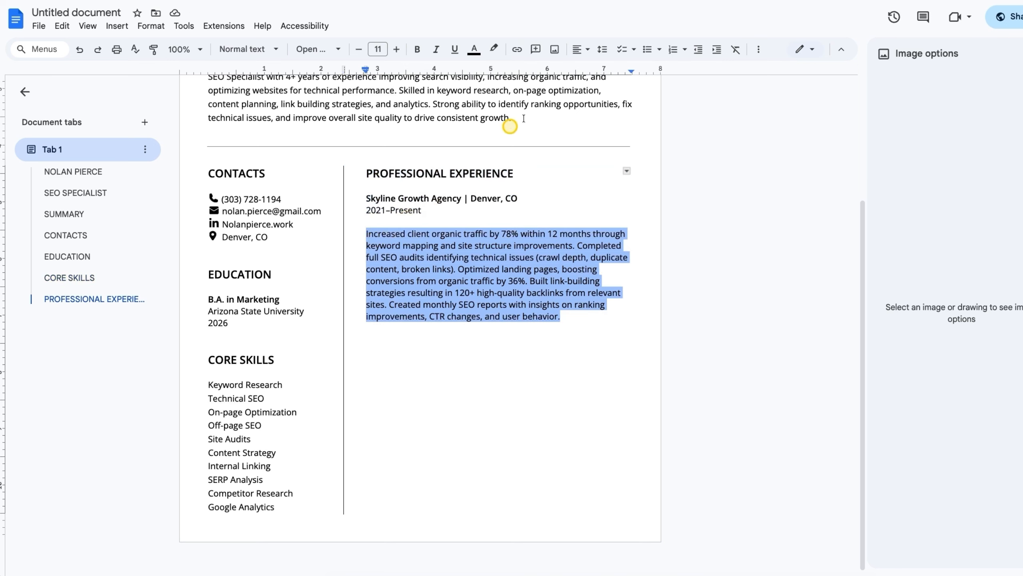
left_click(647, 50)
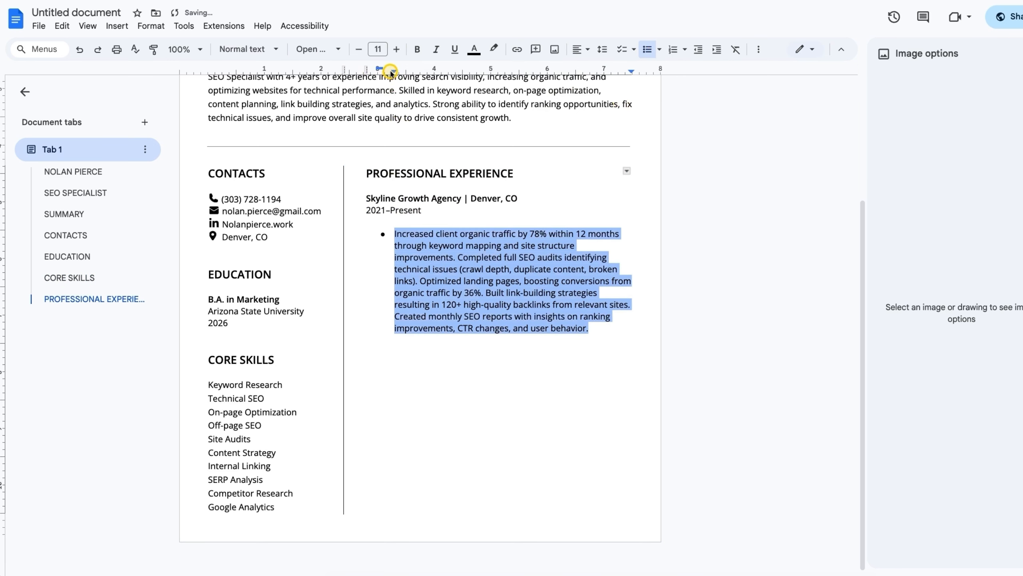
left_click_drag(393, 73, 387, 72)
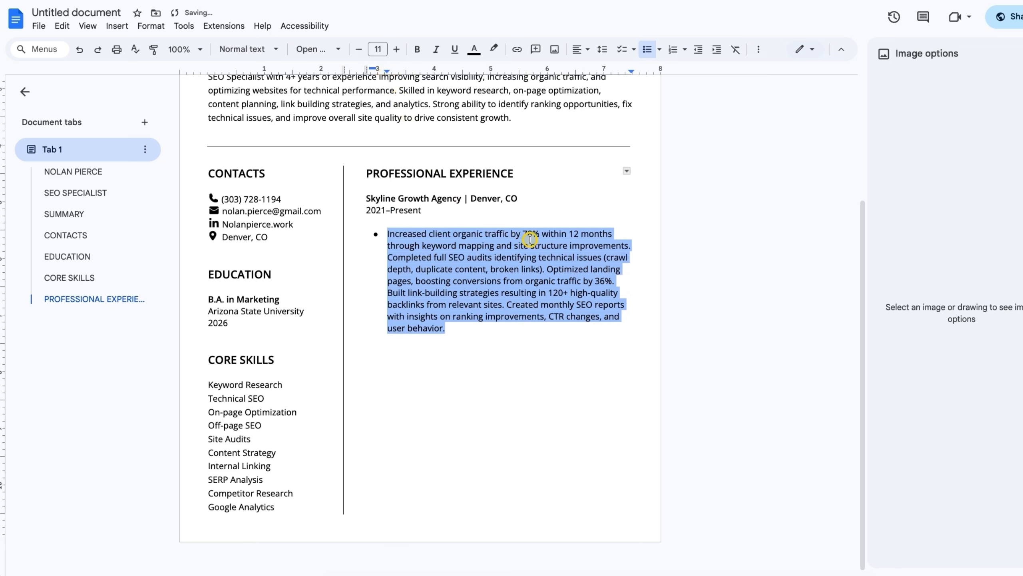
left_click(369, 260)
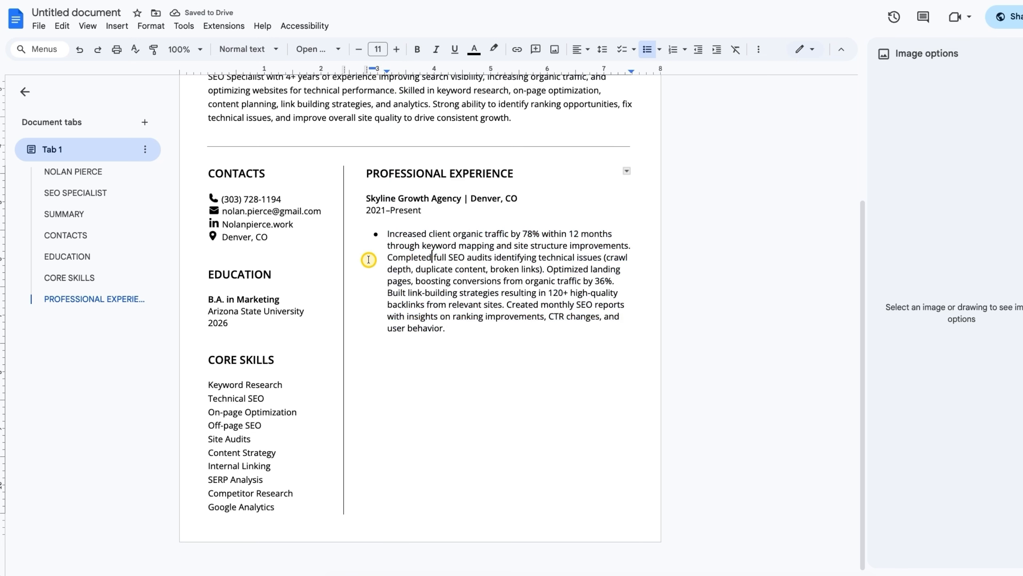
Split the achievements into five bullets: SEO audits, landing pages, link-building, monthly SEO reports
key("Return")
left_click(547, 269)
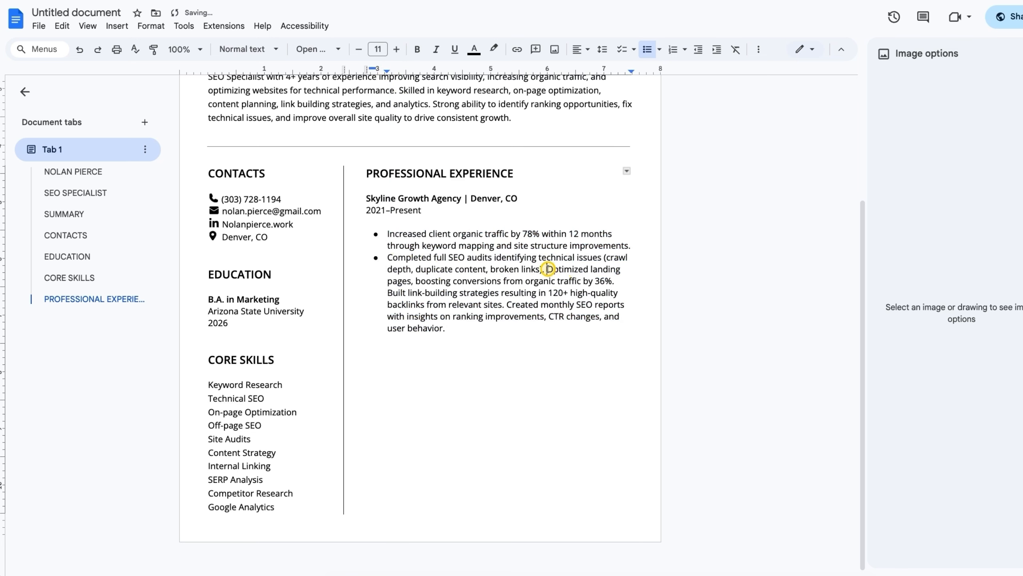
key("Return")
left_click(447, 292)
key("Return")
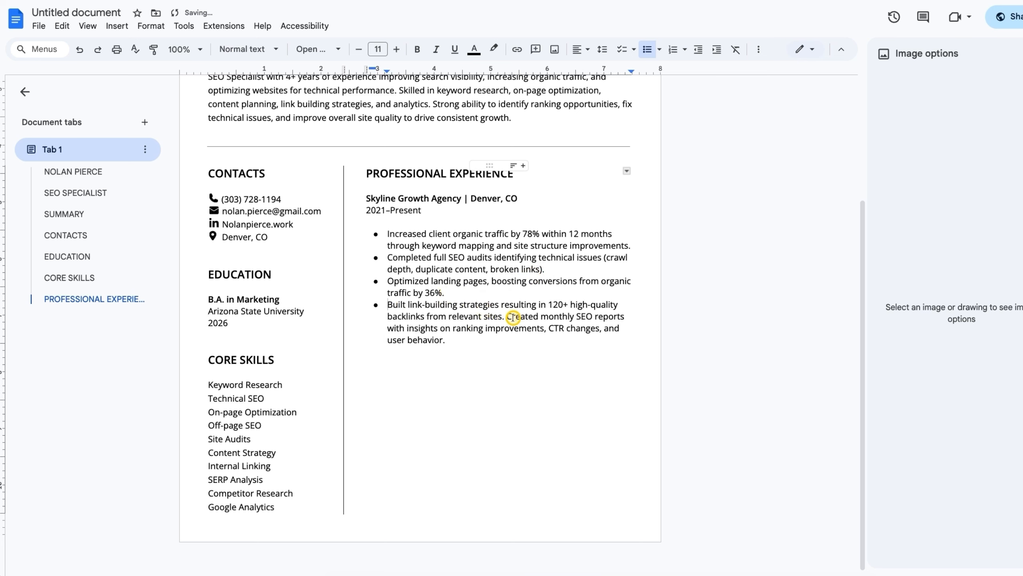
left_click(510, 317)
key("Return")
left_click(600, 347)
key("Return")
key("Return")
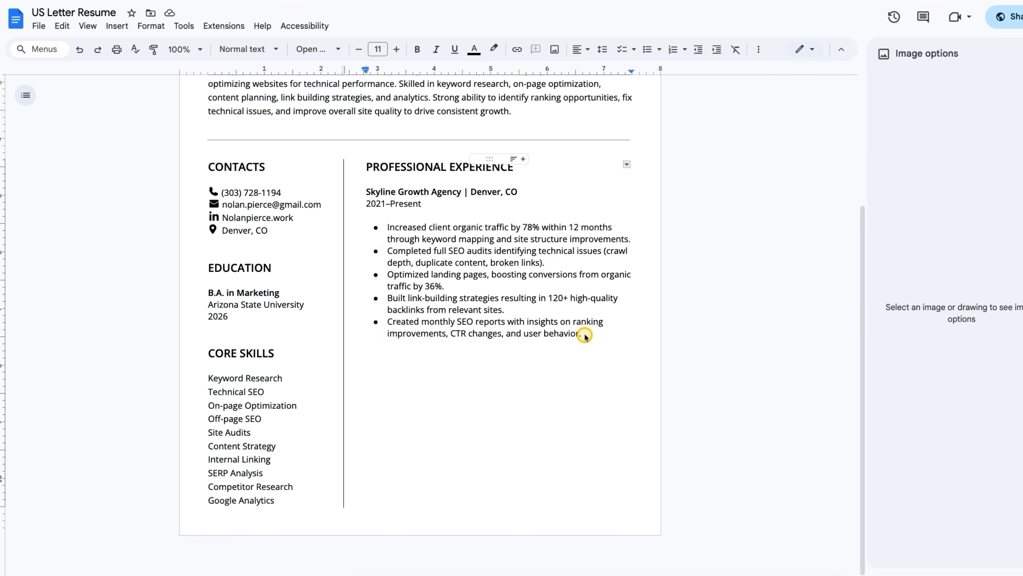
Paste the BrightNorth Media SEO Assistant job block below the bullets
left_click(389, 357)
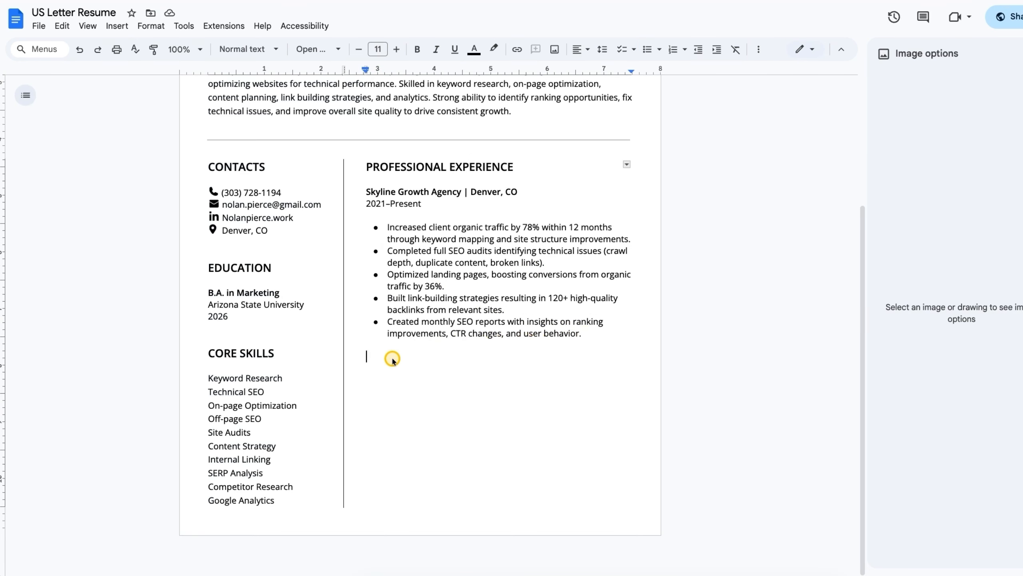
type("SEO Assistant BrightNorth Media | Remote 2019–2021 Assisted with keyword research, clustering, and mapping to improve content architecture across multiple websites. Optimized metadata, headers, internal links, product descriptions, and category pages, contributing to a 32% increase in organic traffic. Monitored rankings, indexing status, crawl issues. Conducted competitor SERP analysis to identify new ranking opportunities and content gaps. Supported link-building outreach, helping secure 80+ contextual backlinks from relevant domains.")
scroll(524, 405, "up", 1)
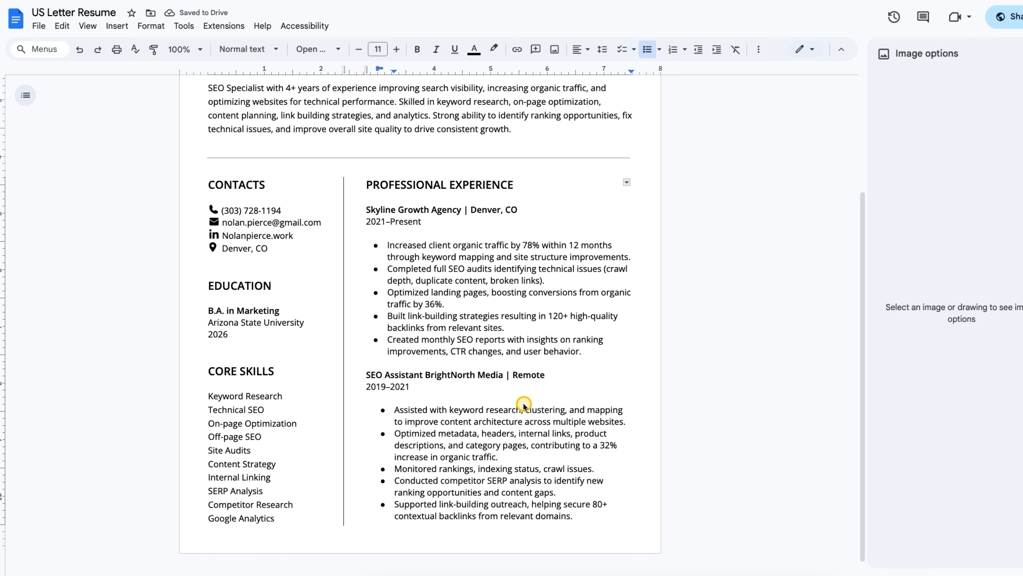
scroll(524, 404, "down", 1)
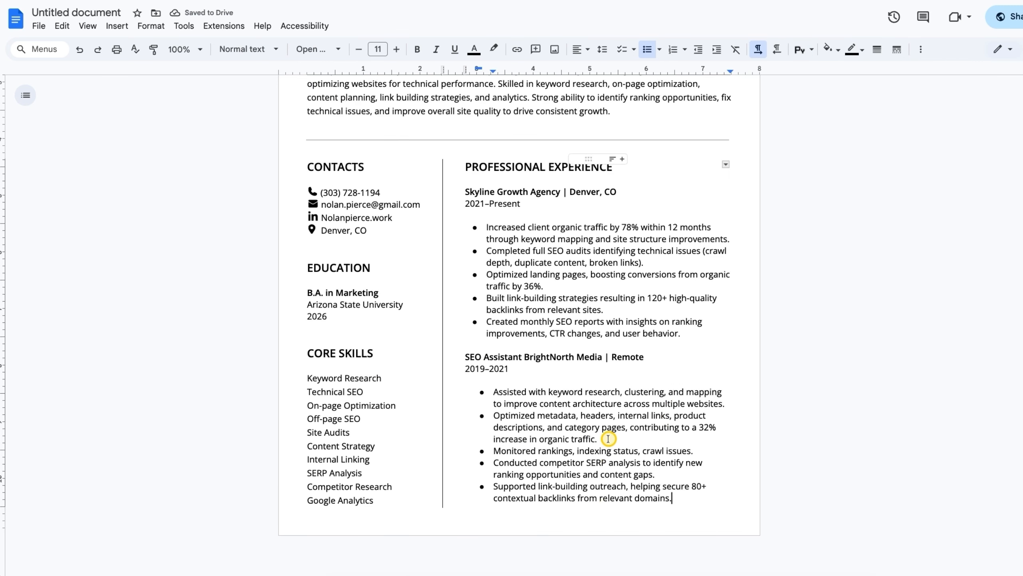
Set the document zoom to 75% to view the whole page
scroll(571, 342, "up", 5)
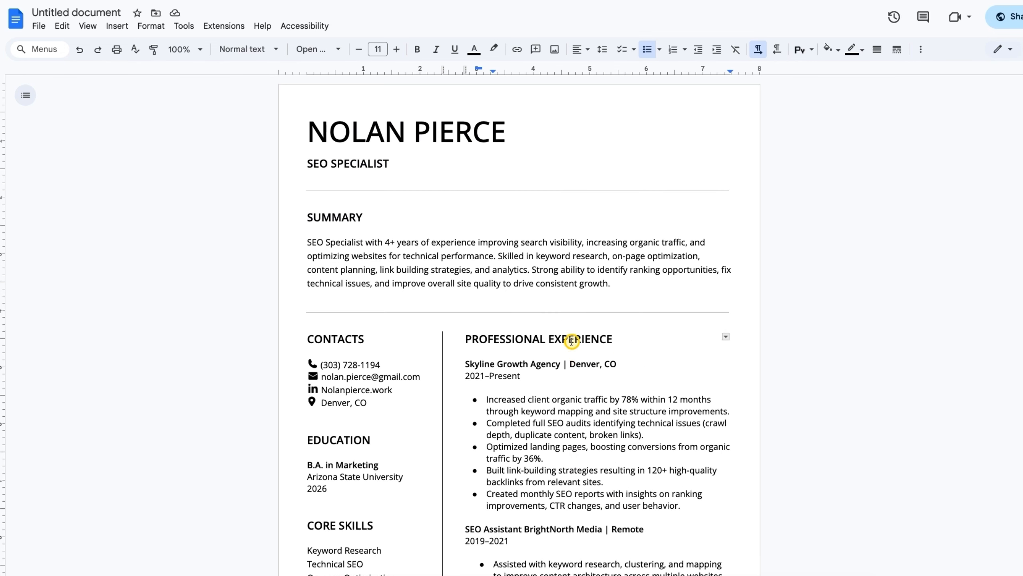
left_click(200, 49)
left_click(181, 117)
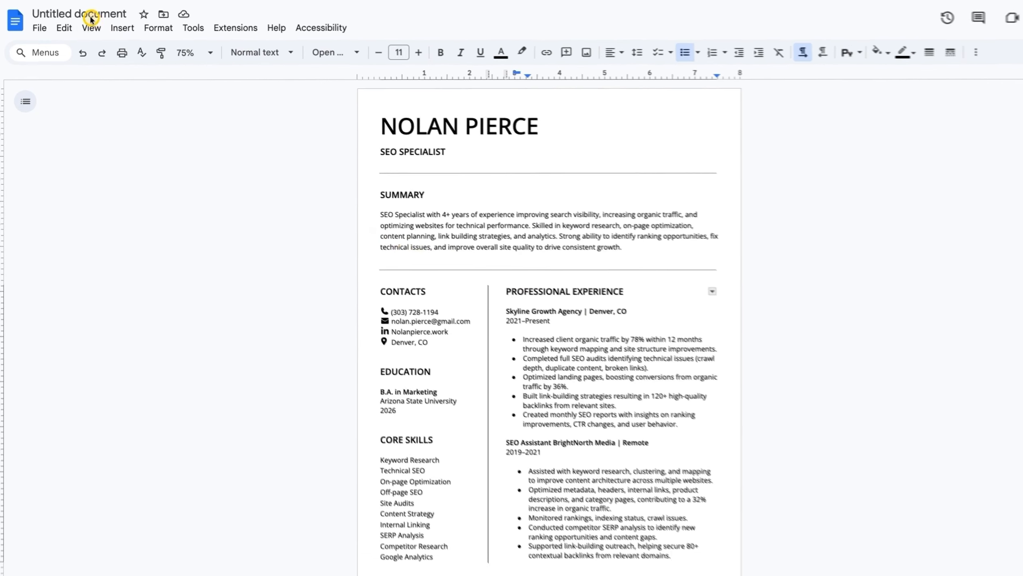
Rename the document to the owner's name followed by '- Seo Specialist'
left_click(112, 19)
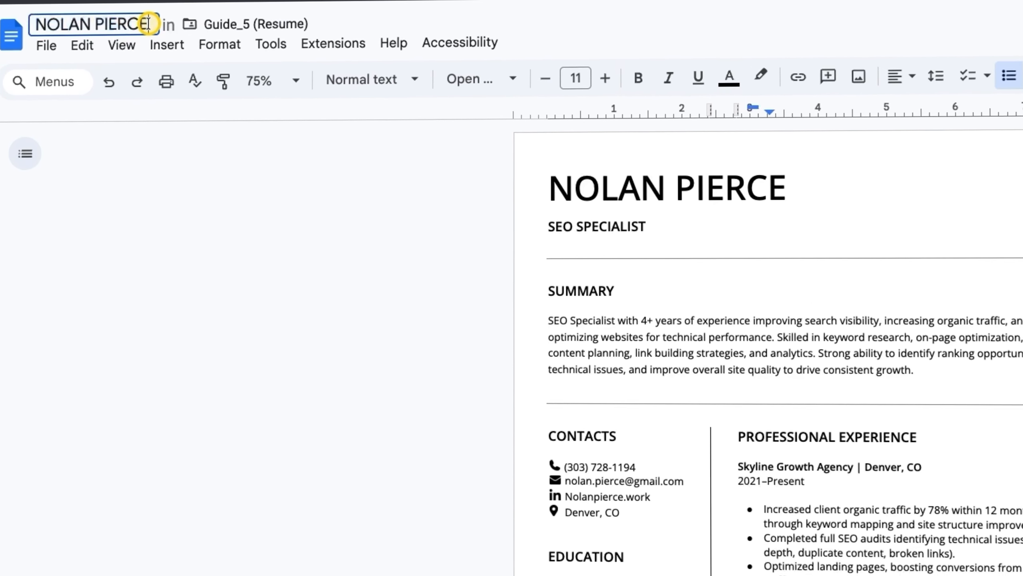
key("BackSpace")
key("BackSpace")
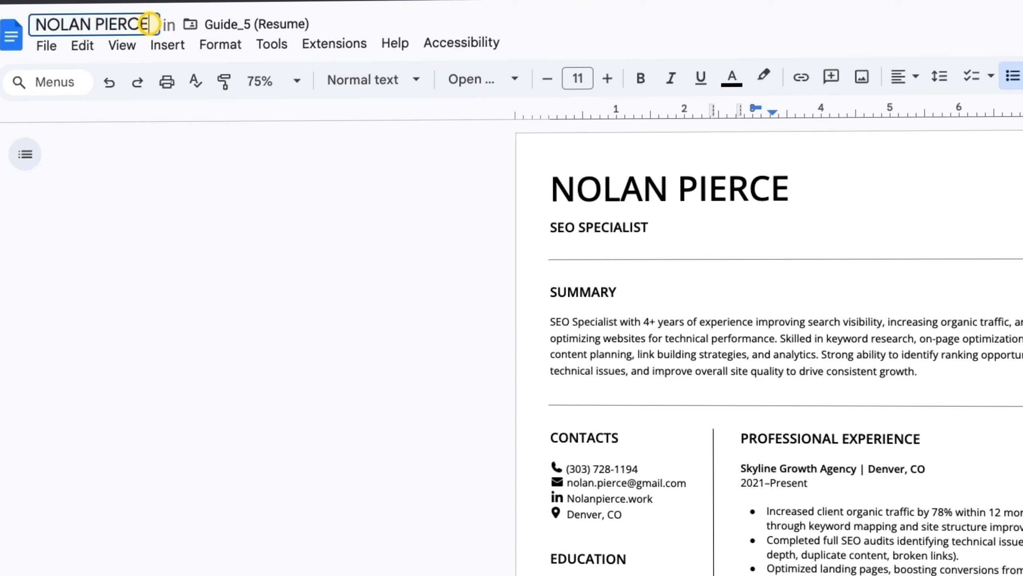
type("- SE")
key("BackSpace")
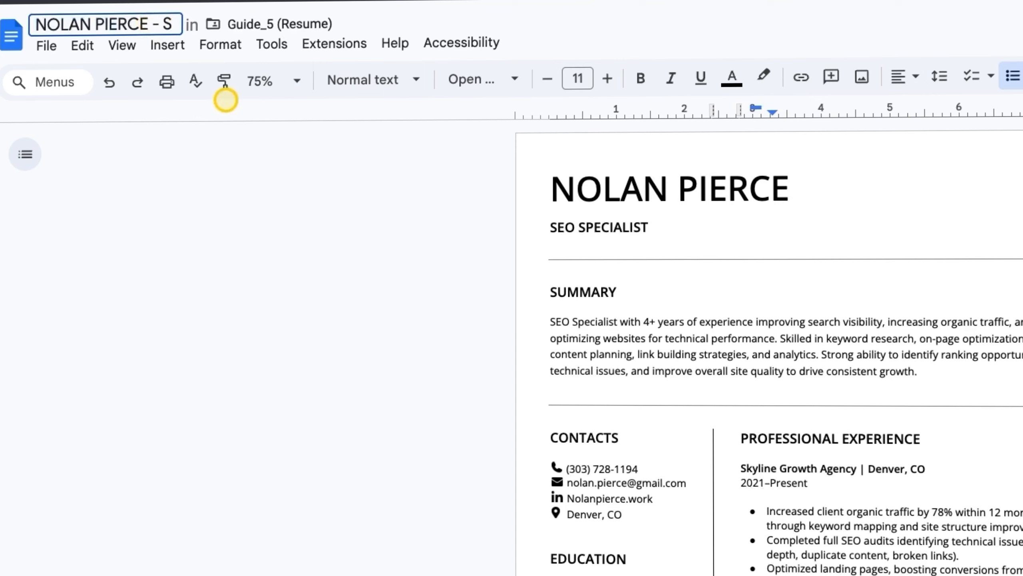
type("eo Speciali")
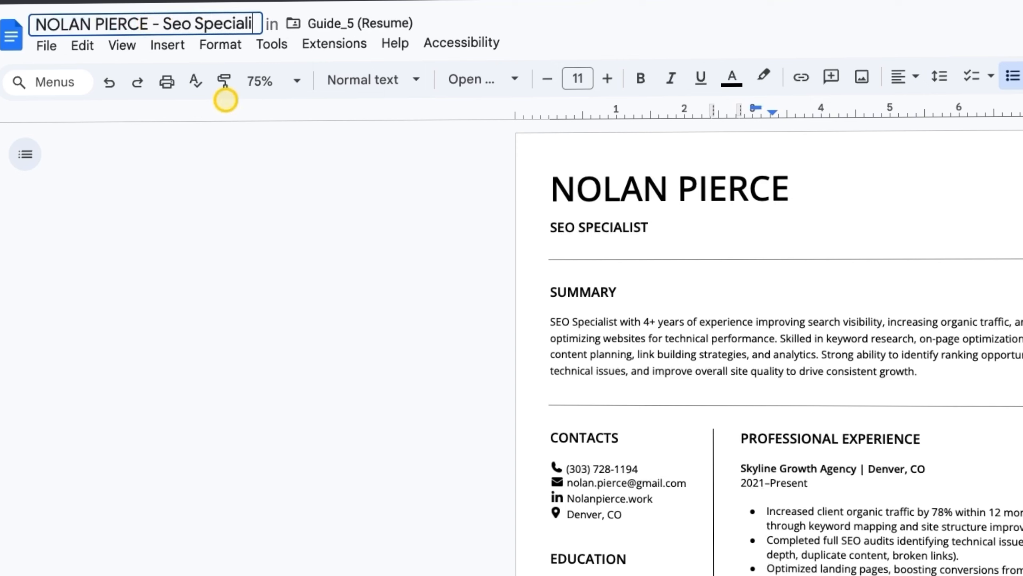
type("st")
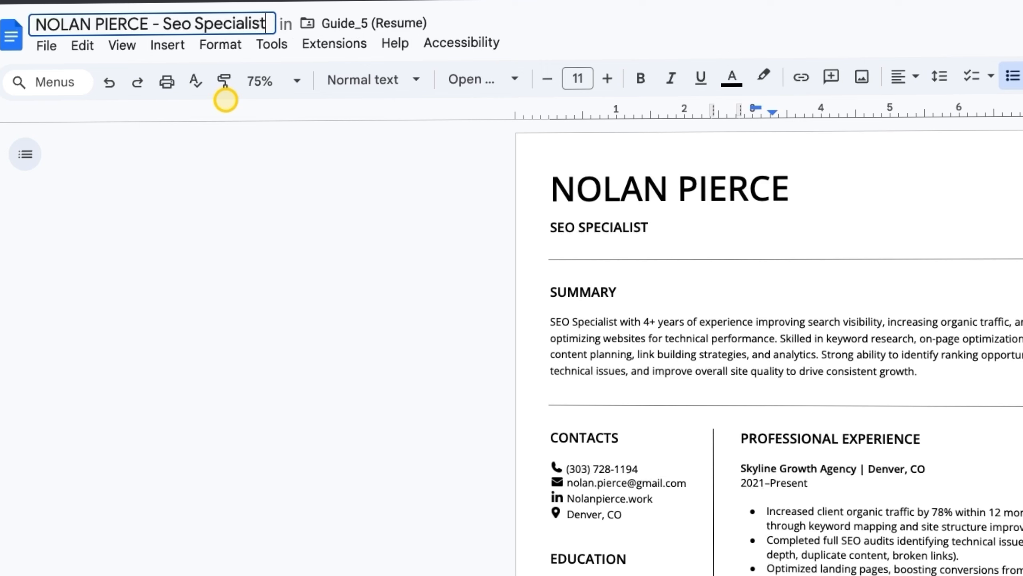
key("Return")
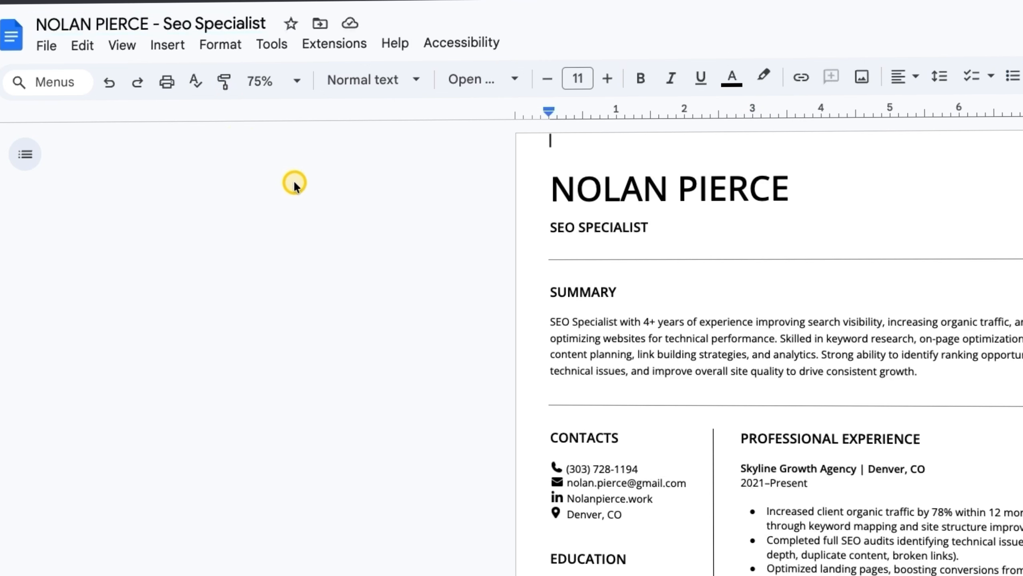
Open the File menu and close it without choosing anything
left_click(47, 46)
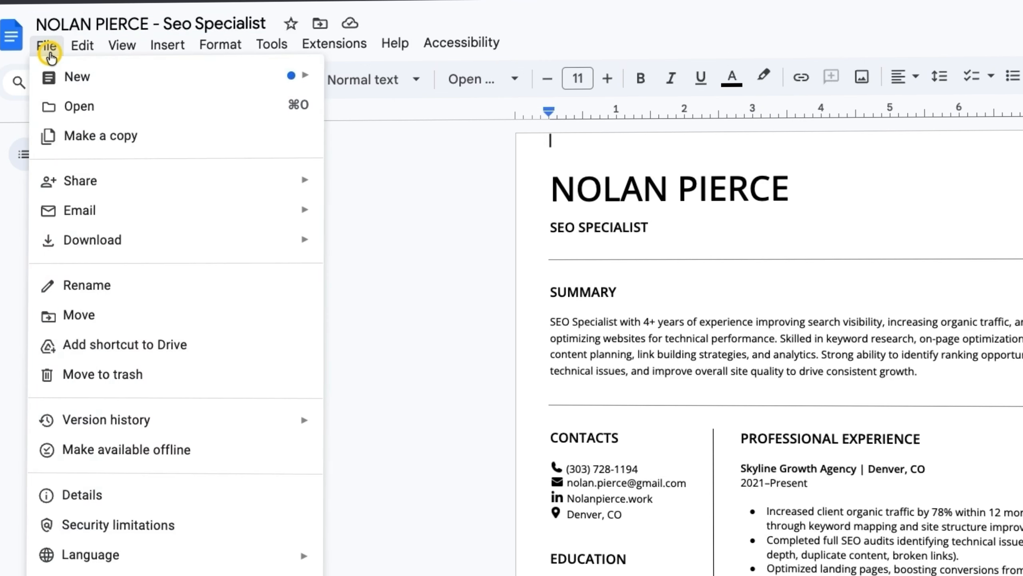
mouse_move(183, 240)
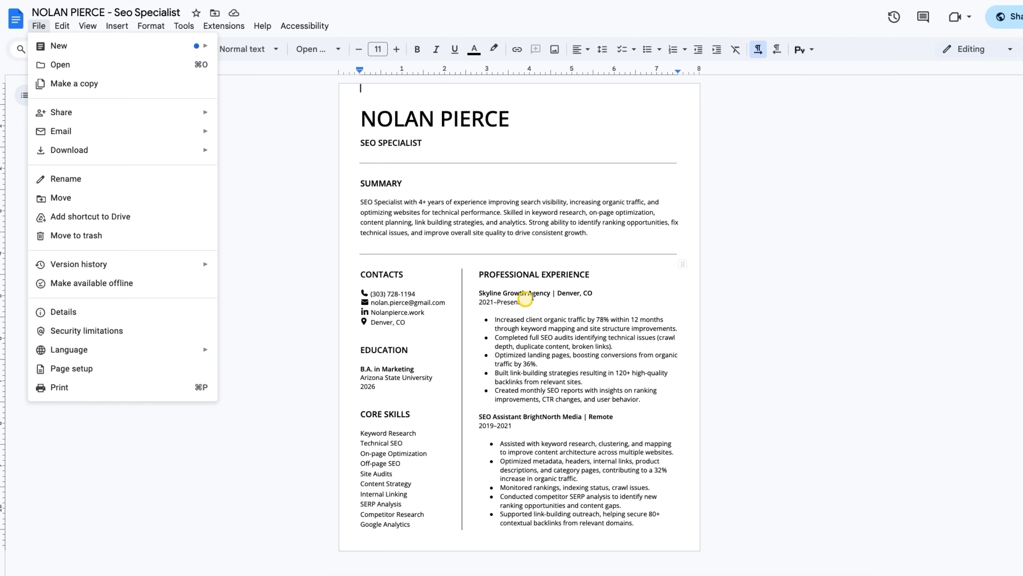
left_click(654, 265)
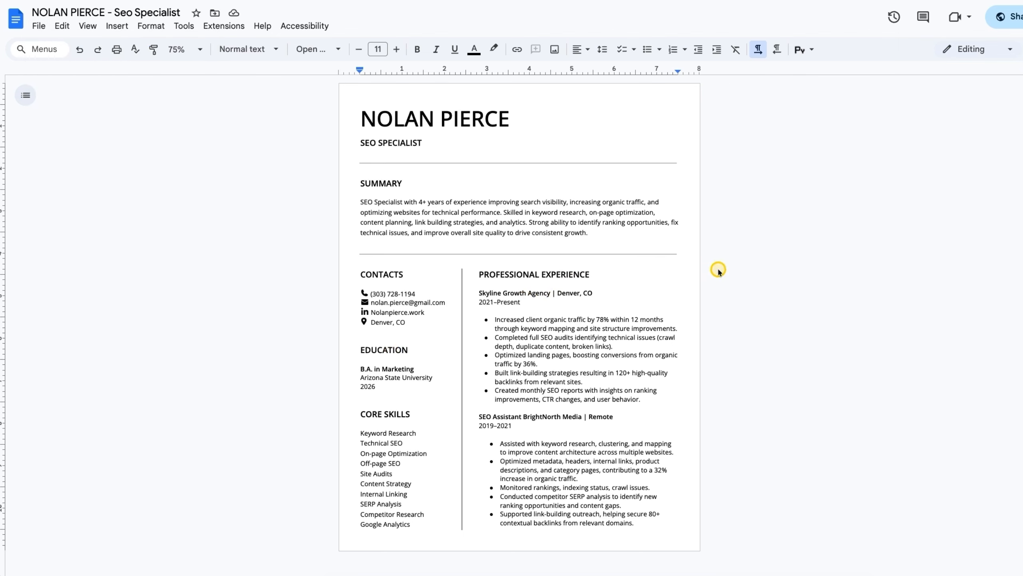